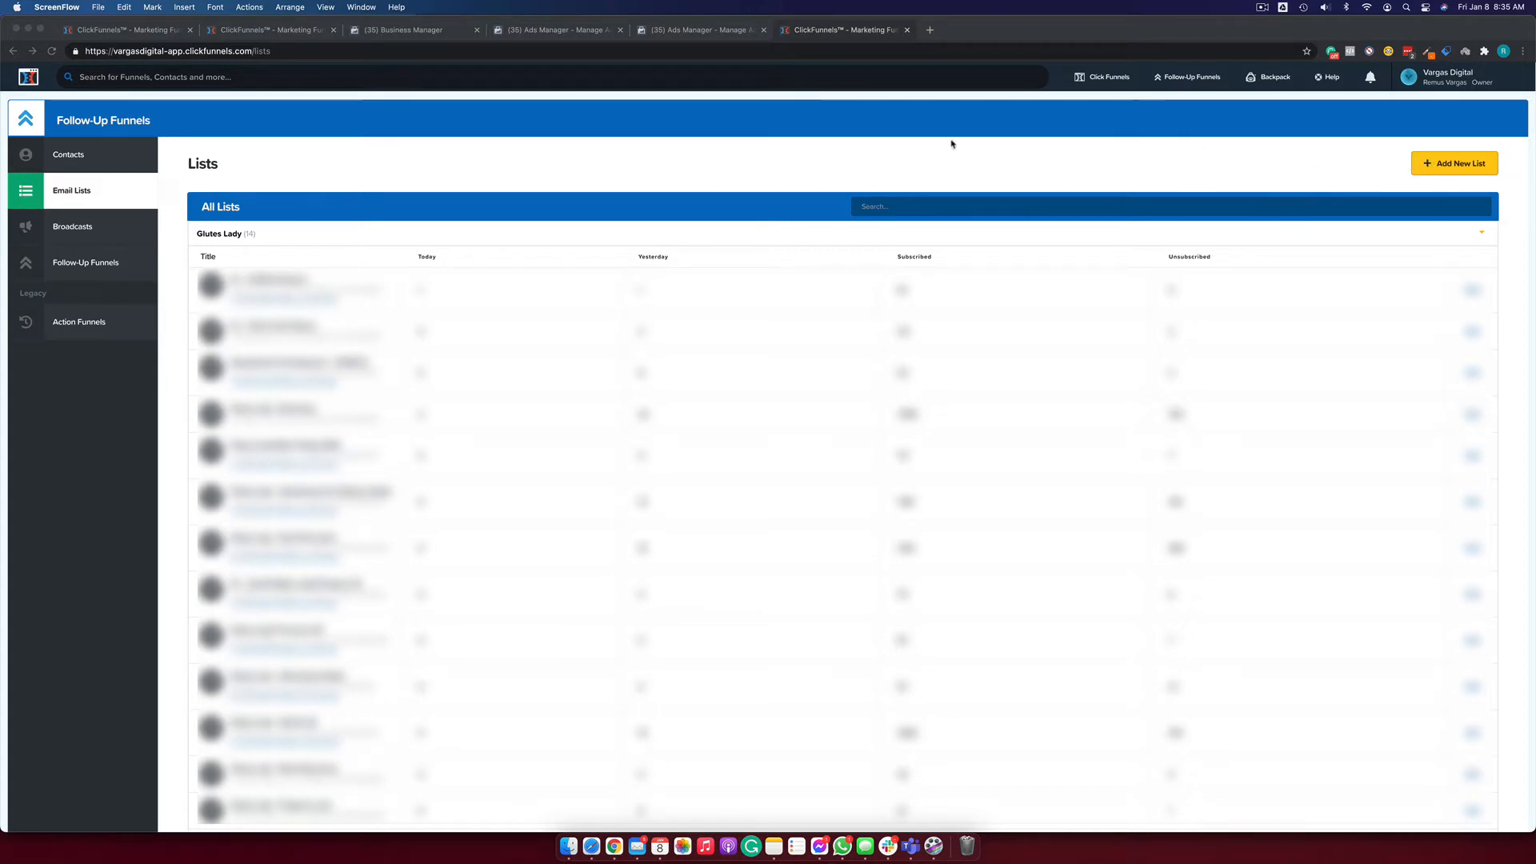
In Chrome, open the New Email List form from the ClickFunnels Lists page.
left_click(1371, 155)
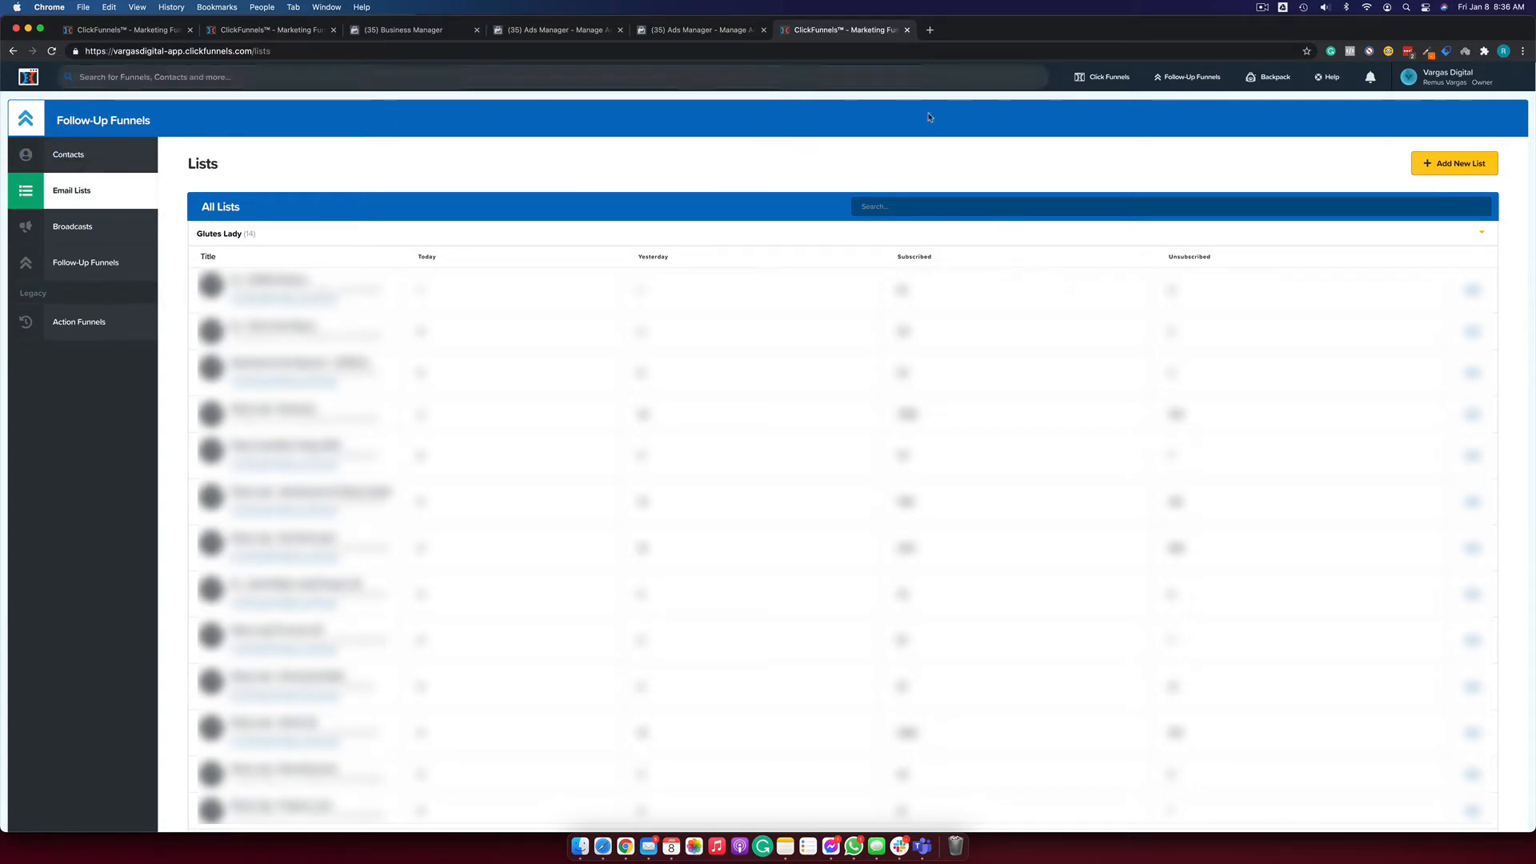
mouse_move(1110, 80)
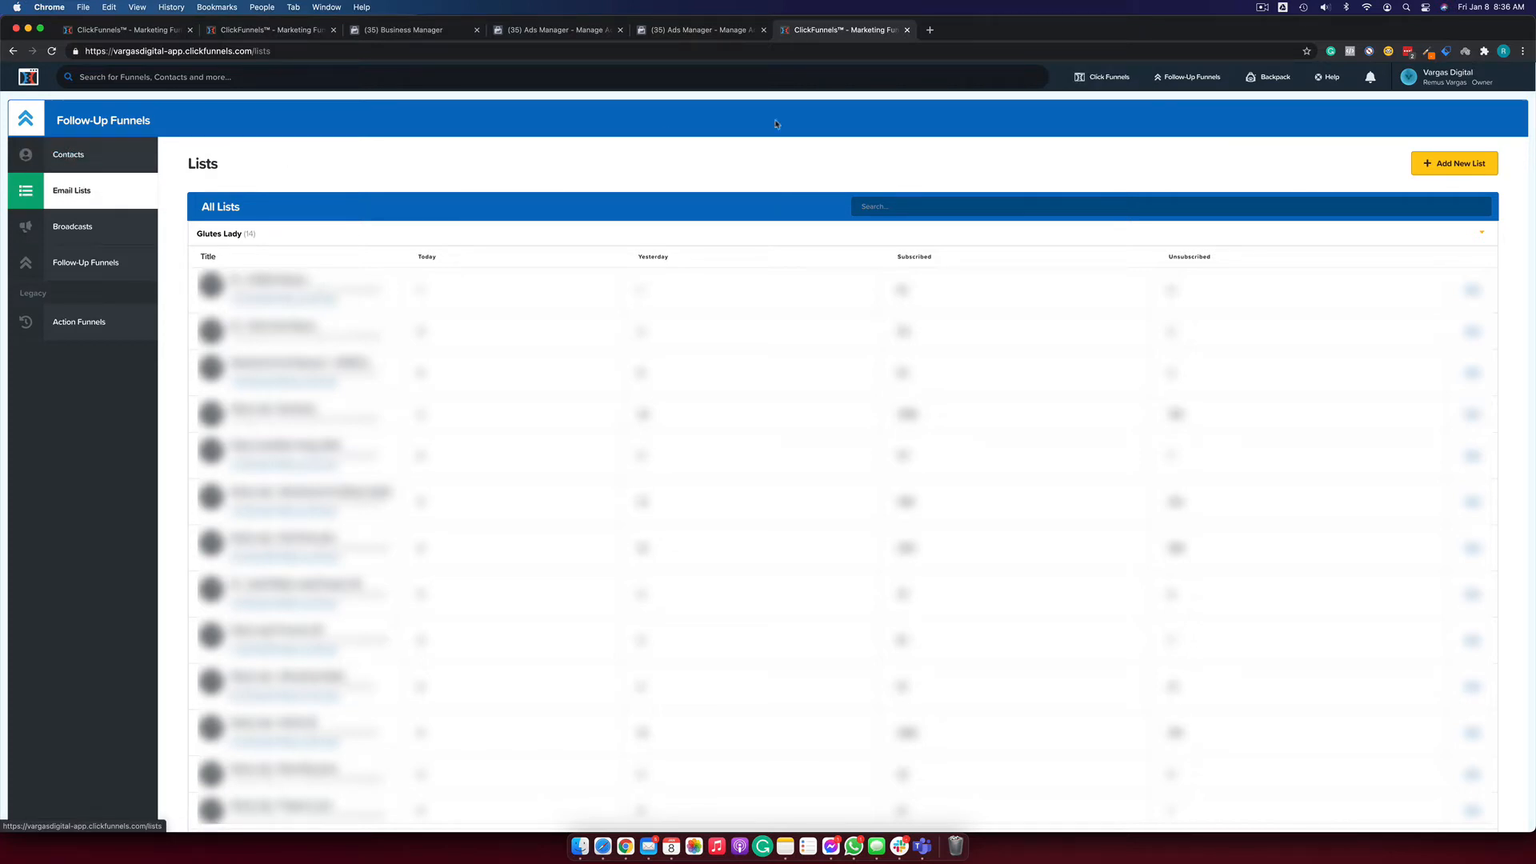
mouse_move(1189, 78)
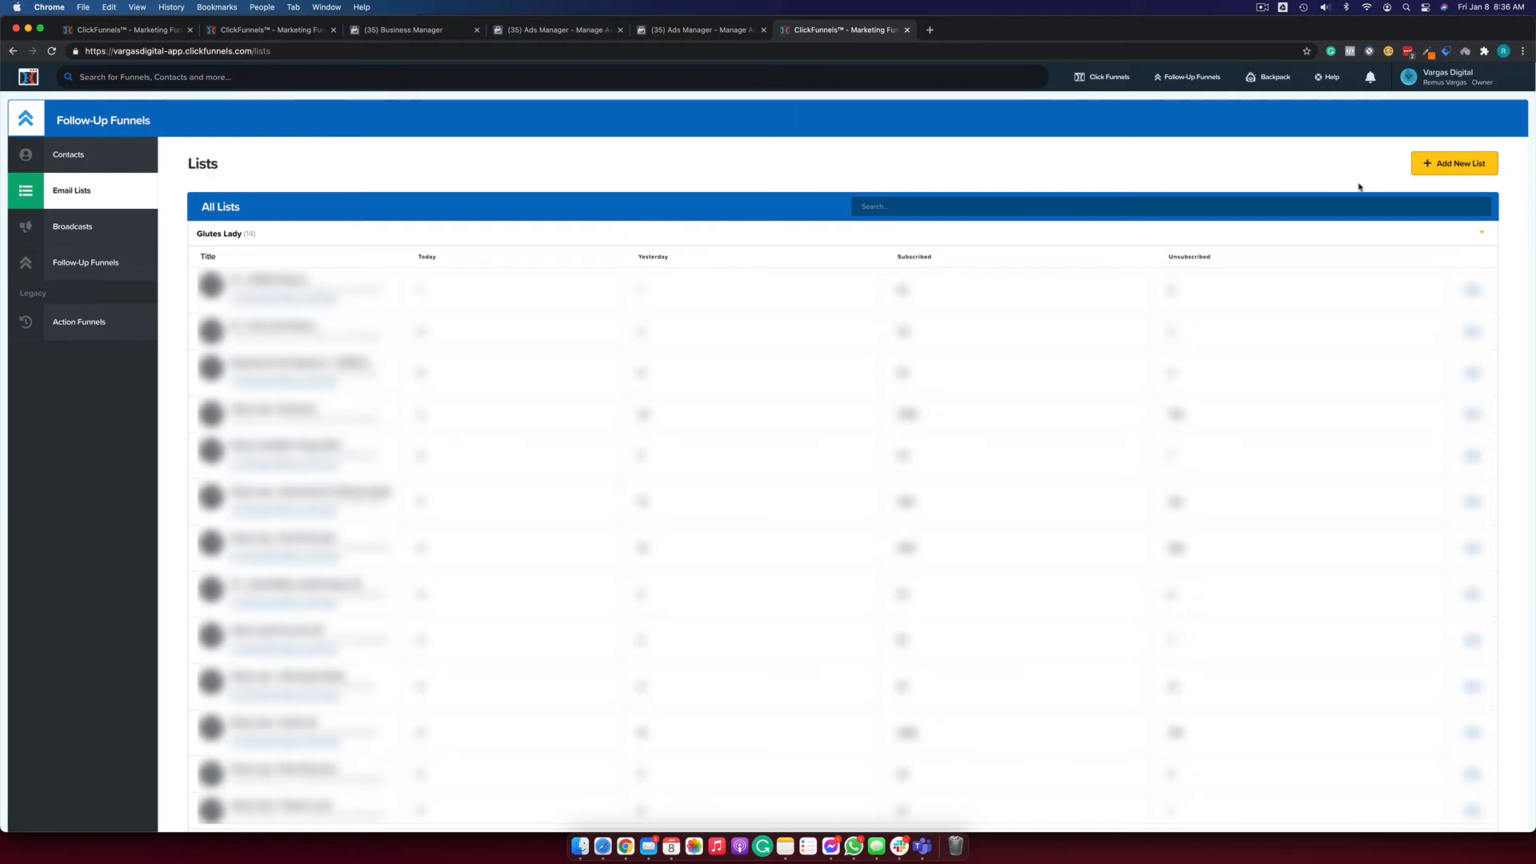
left_click(1454, 164)
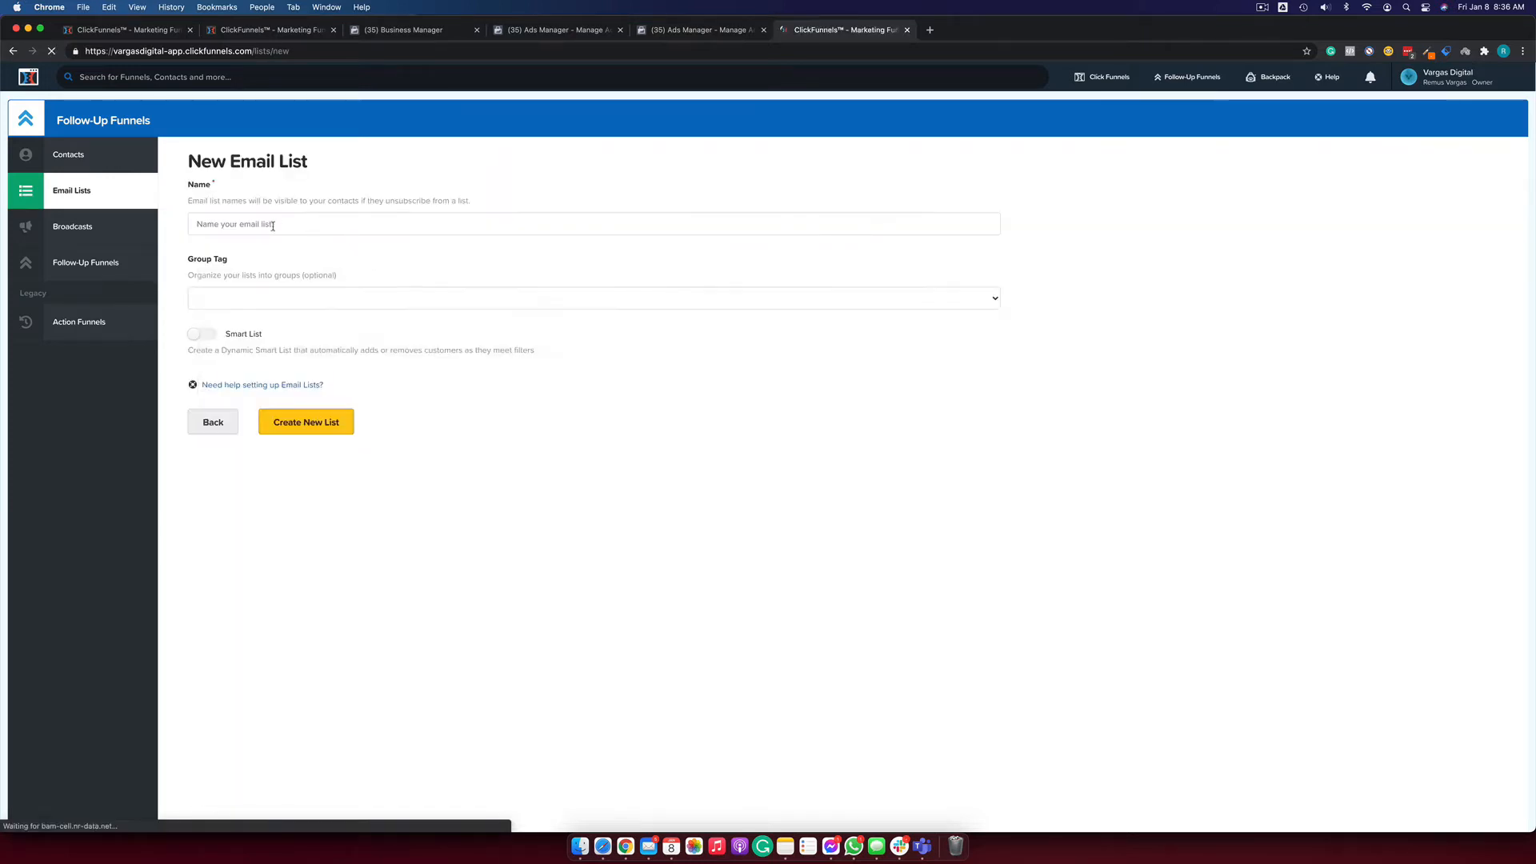
Name the new list 'Test', enable Smart List, and create it.
left_click(204, 224)
type("Test")
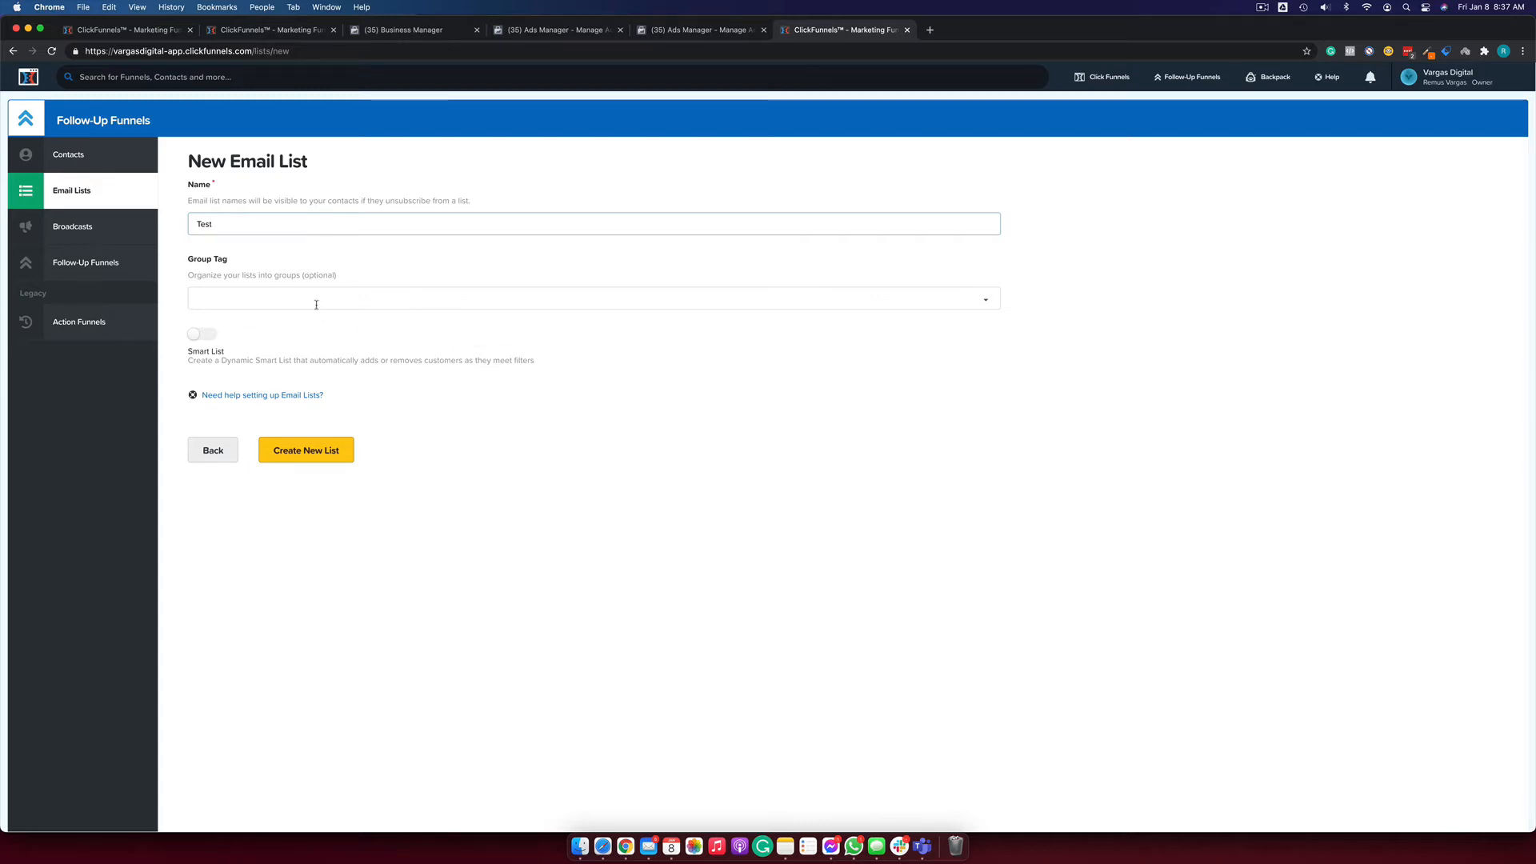
left_click(209, 341)
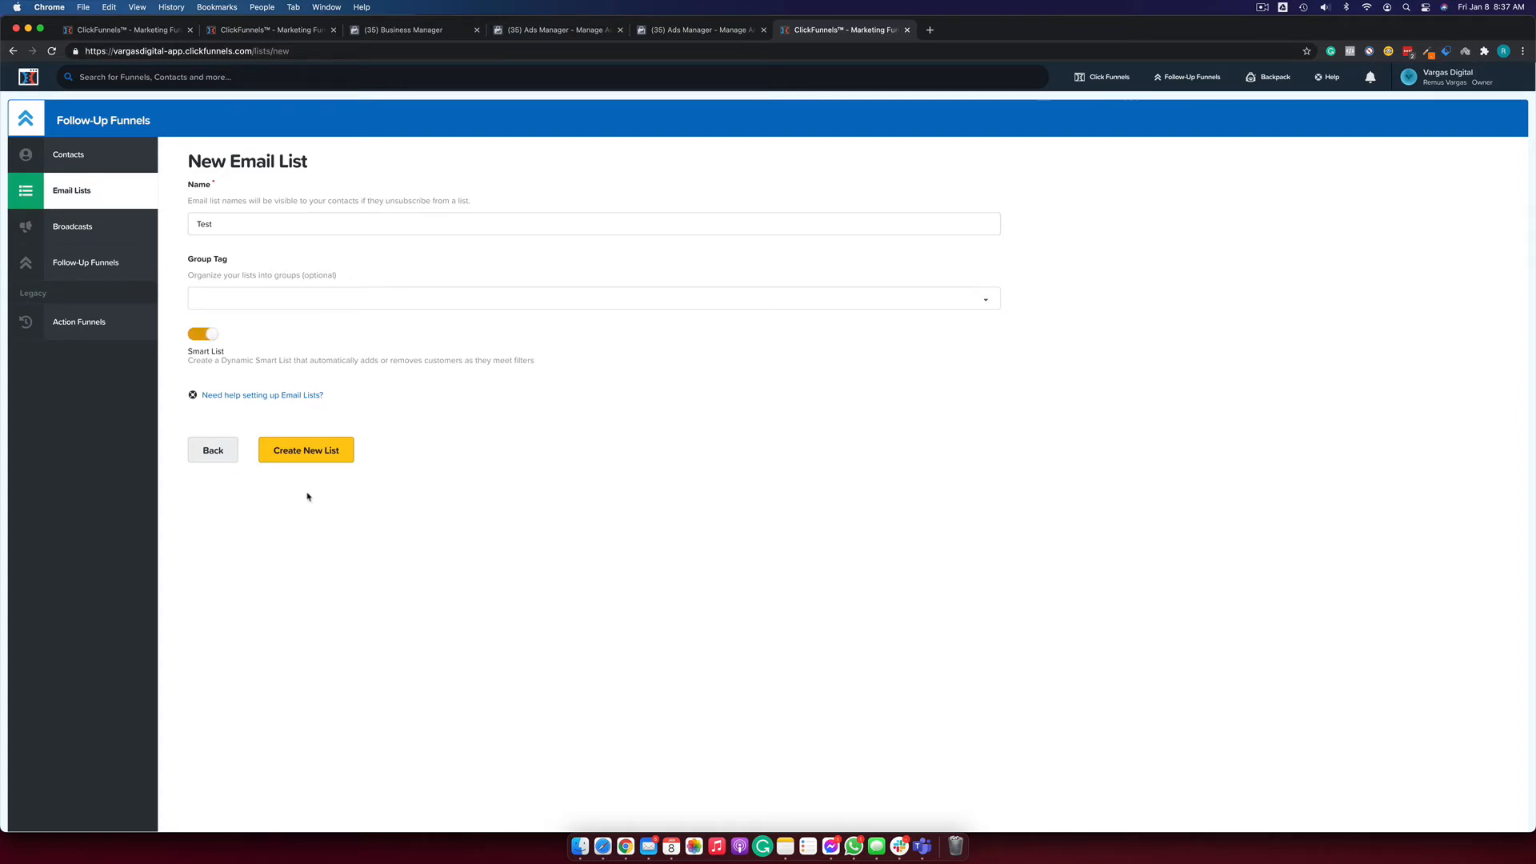
left_click(309, 456)
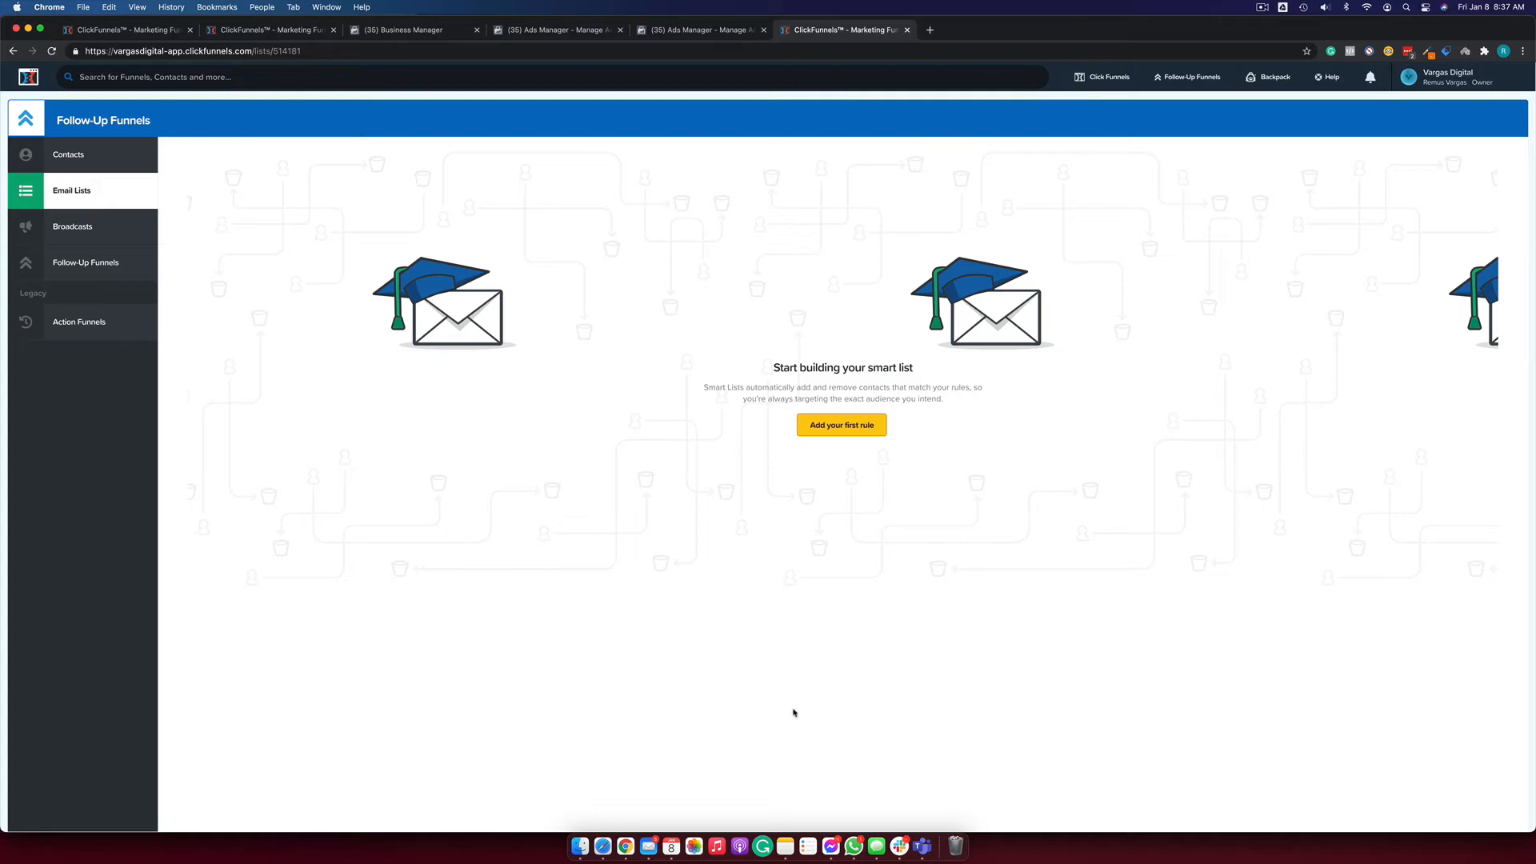
Add a first rule group and a second OR group, deleting an extra third group.
left_click(879, 430)
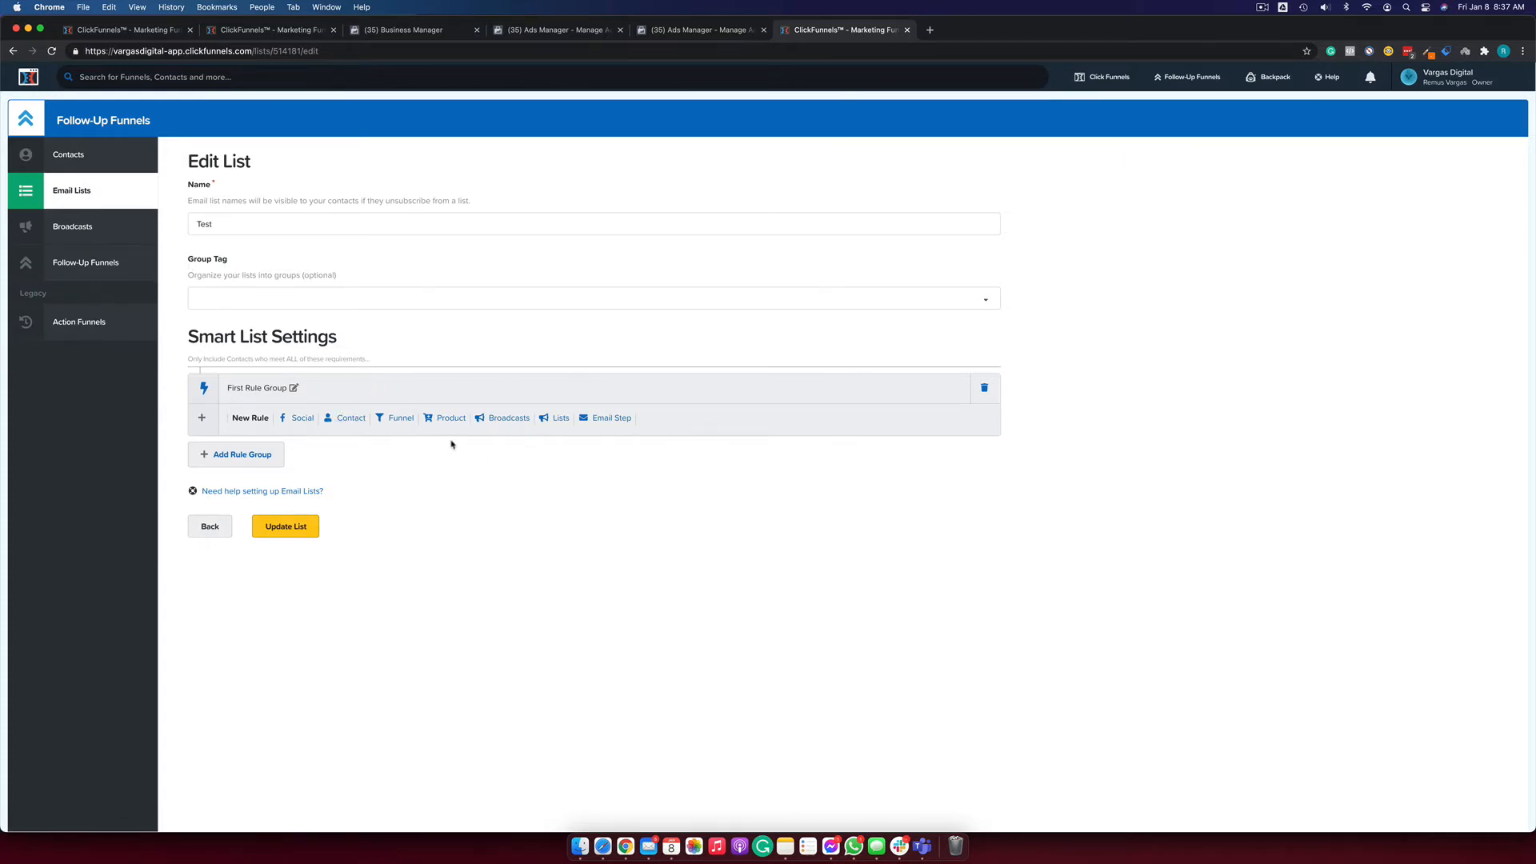
left_click(238, 455)
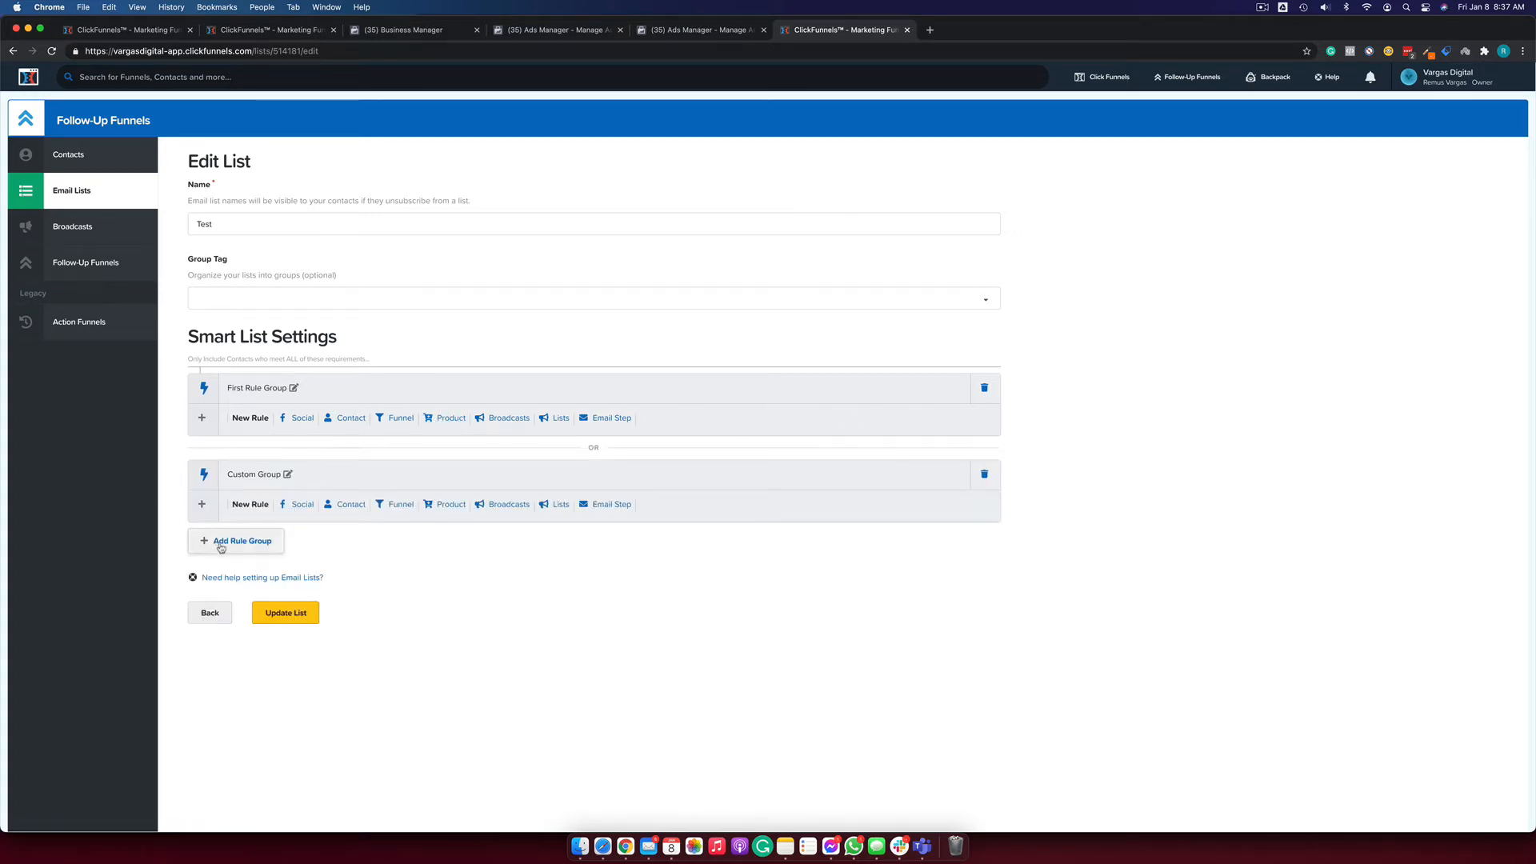
left_click(267, 548)
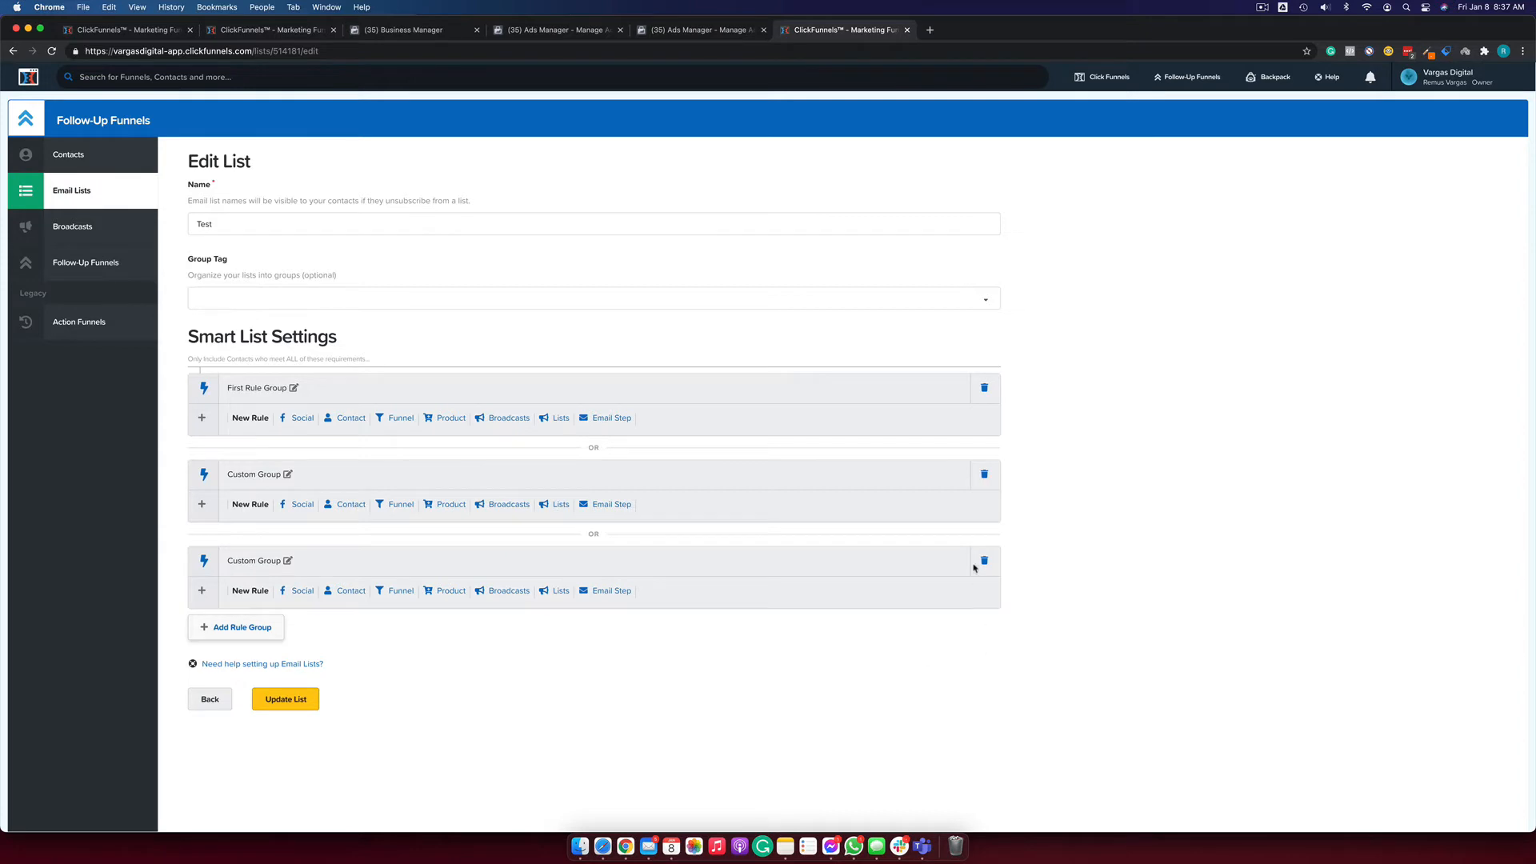
left_click(984, 560)
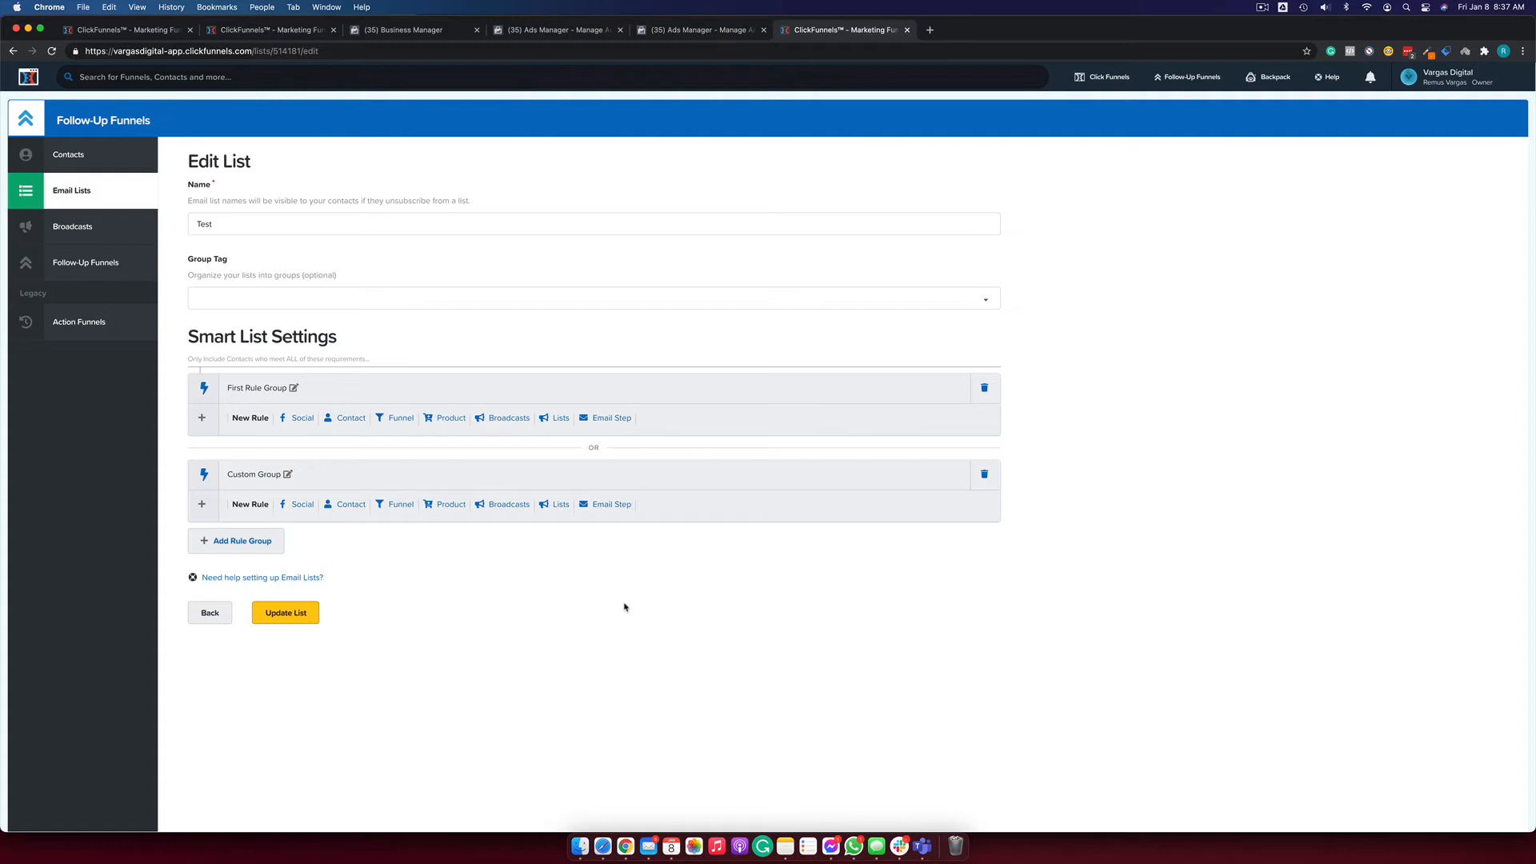
Name the two rule groups 'Rules Mandatory' and 'MAYBE Rules'.
left_click(270, 388)
type("Rules Mandatory")
left_click(254, 473)
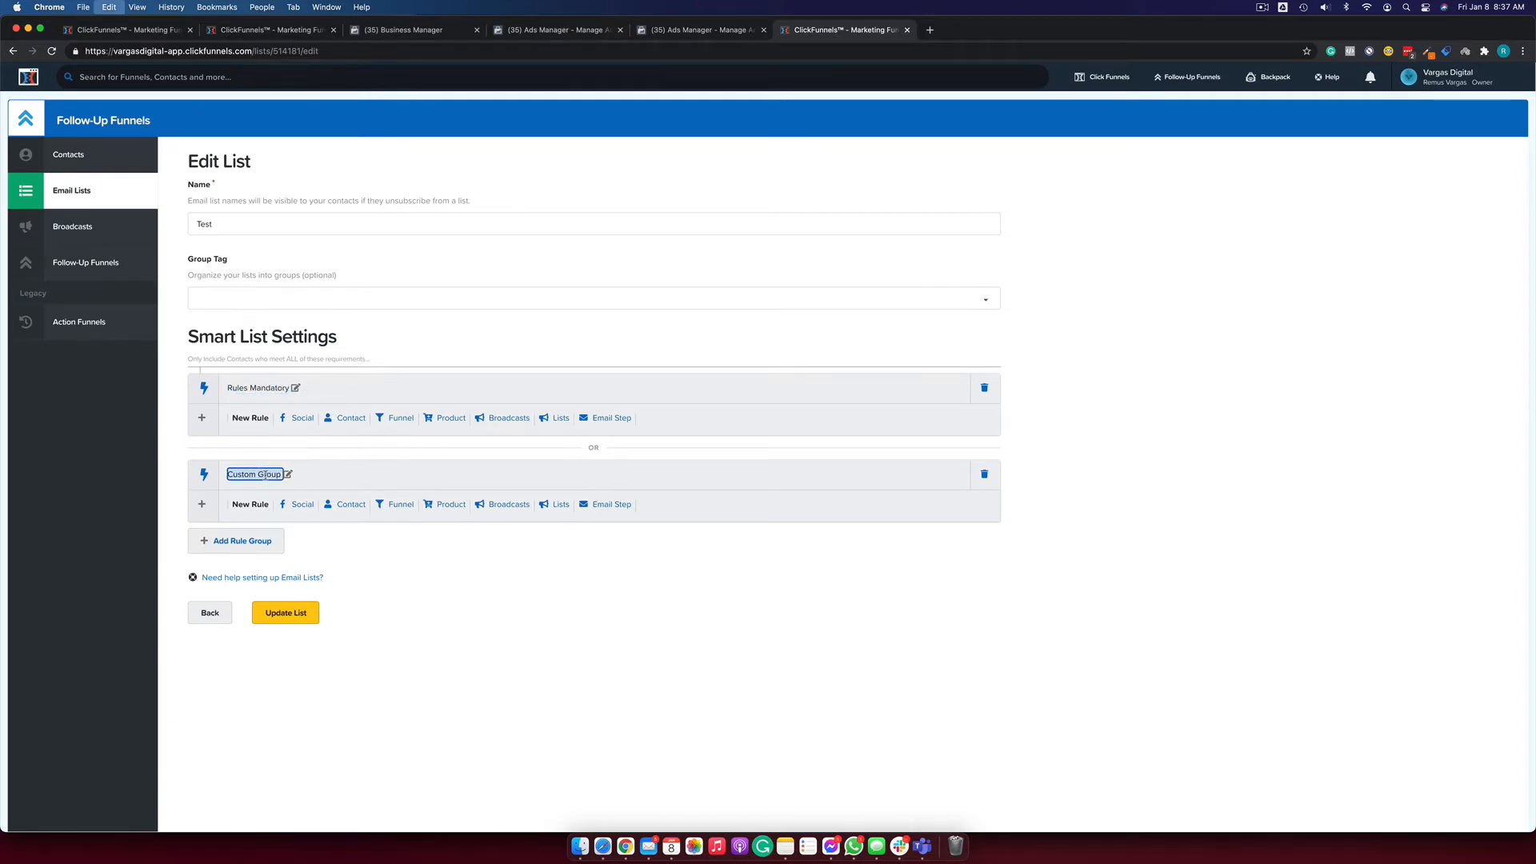
type("MAYBE Rules")
left_click(468, 579)
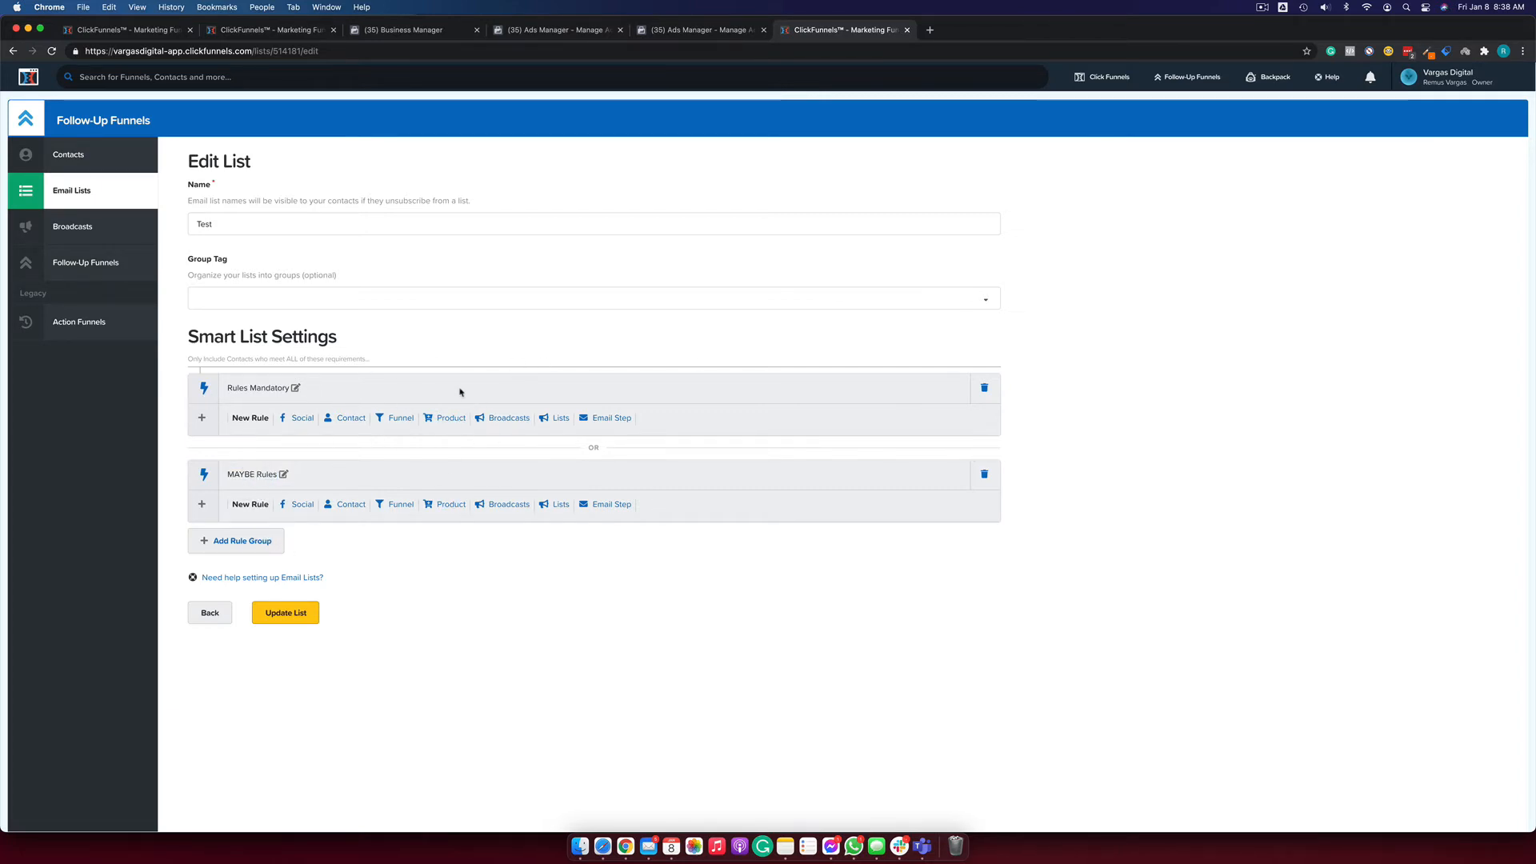
Rename the rule groups to 'TEST' and 'TEST 1'.
double_click(269, 387)
type("aTESTa")
key("super+a")
type("TEST")
left_click(250, 473)
key("super+a")
type("T")
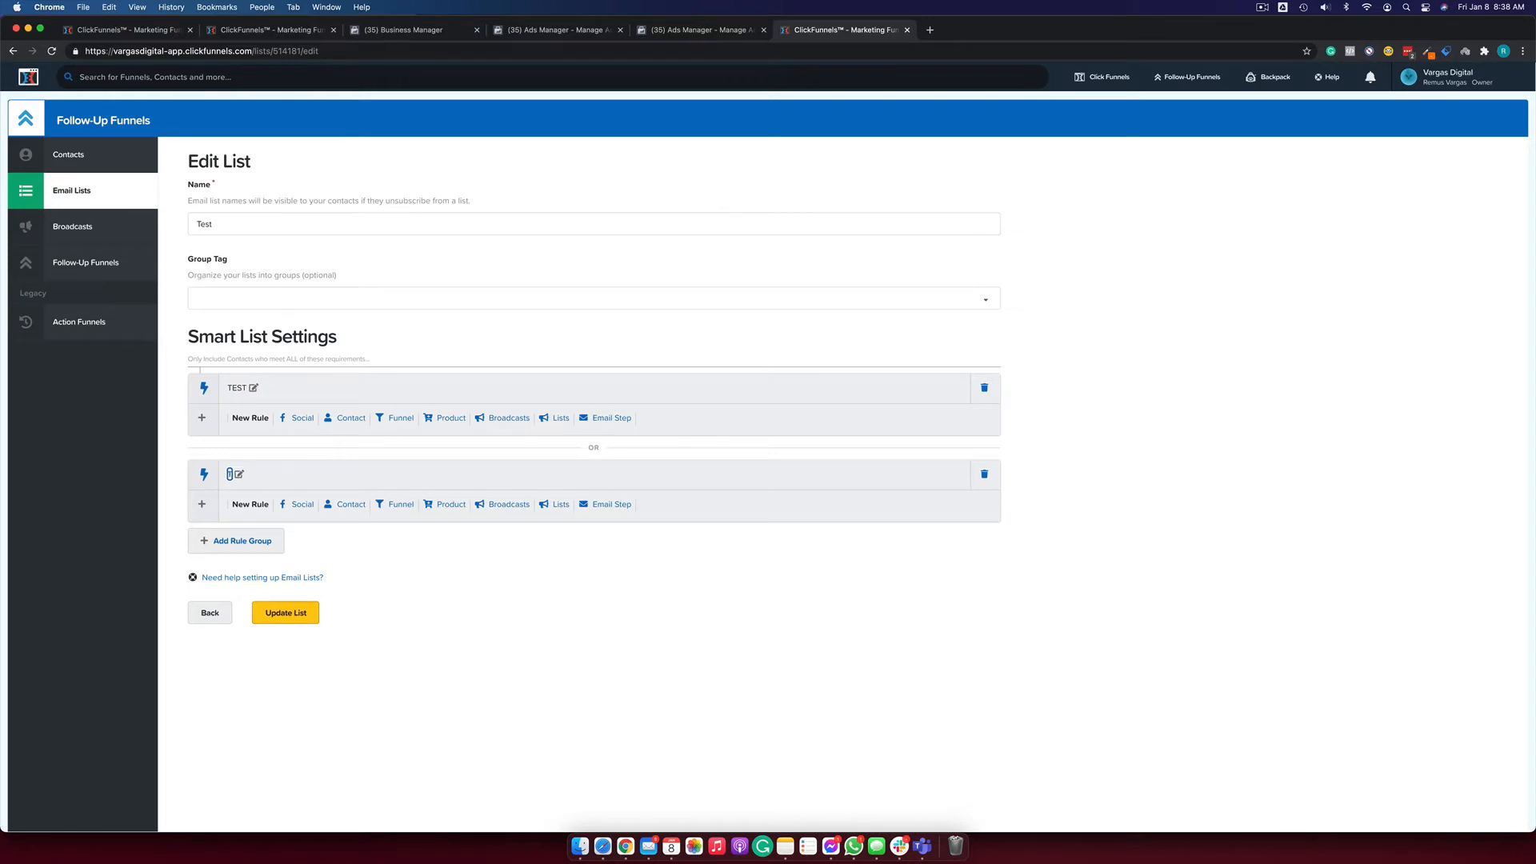
type("EST 1")
key("Return")
Add a rule to the TEST group with AngelList as its rule agent.
left_click(300, 418)
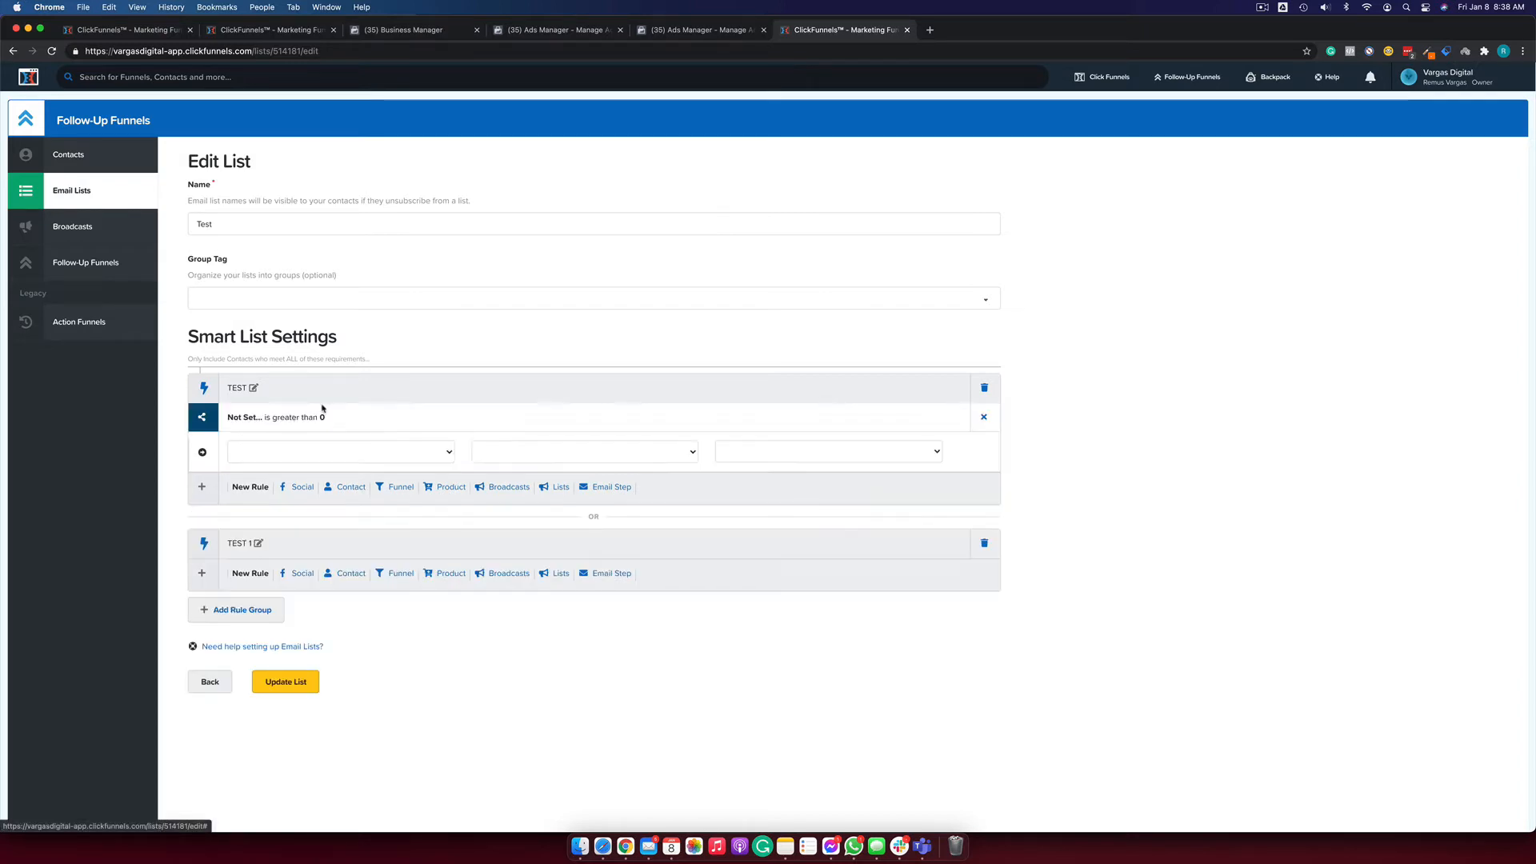
left_click(305, 462)
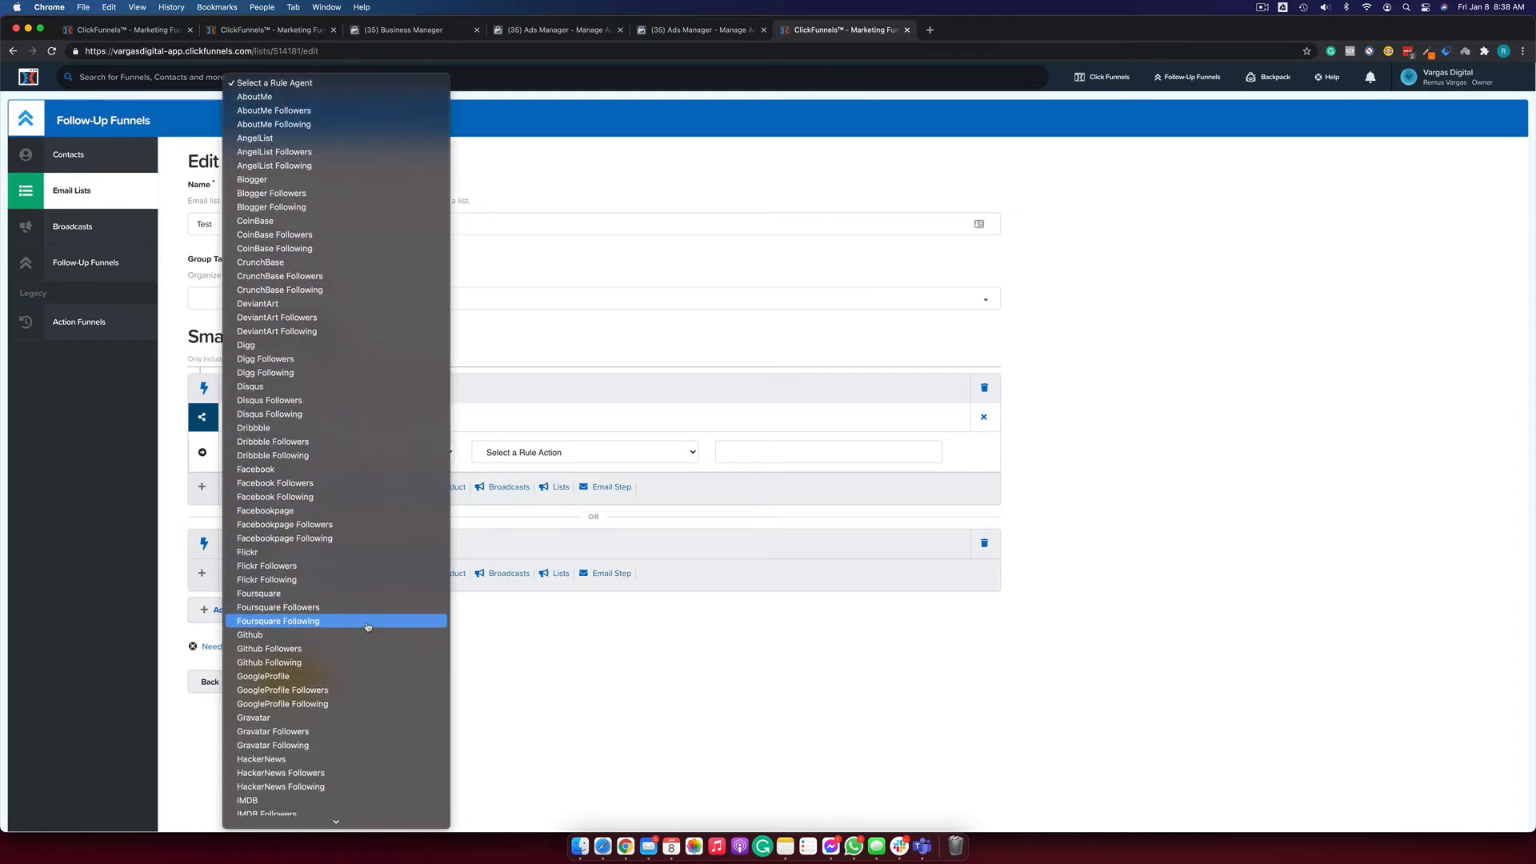
scroll(368, 626, "down", 1)
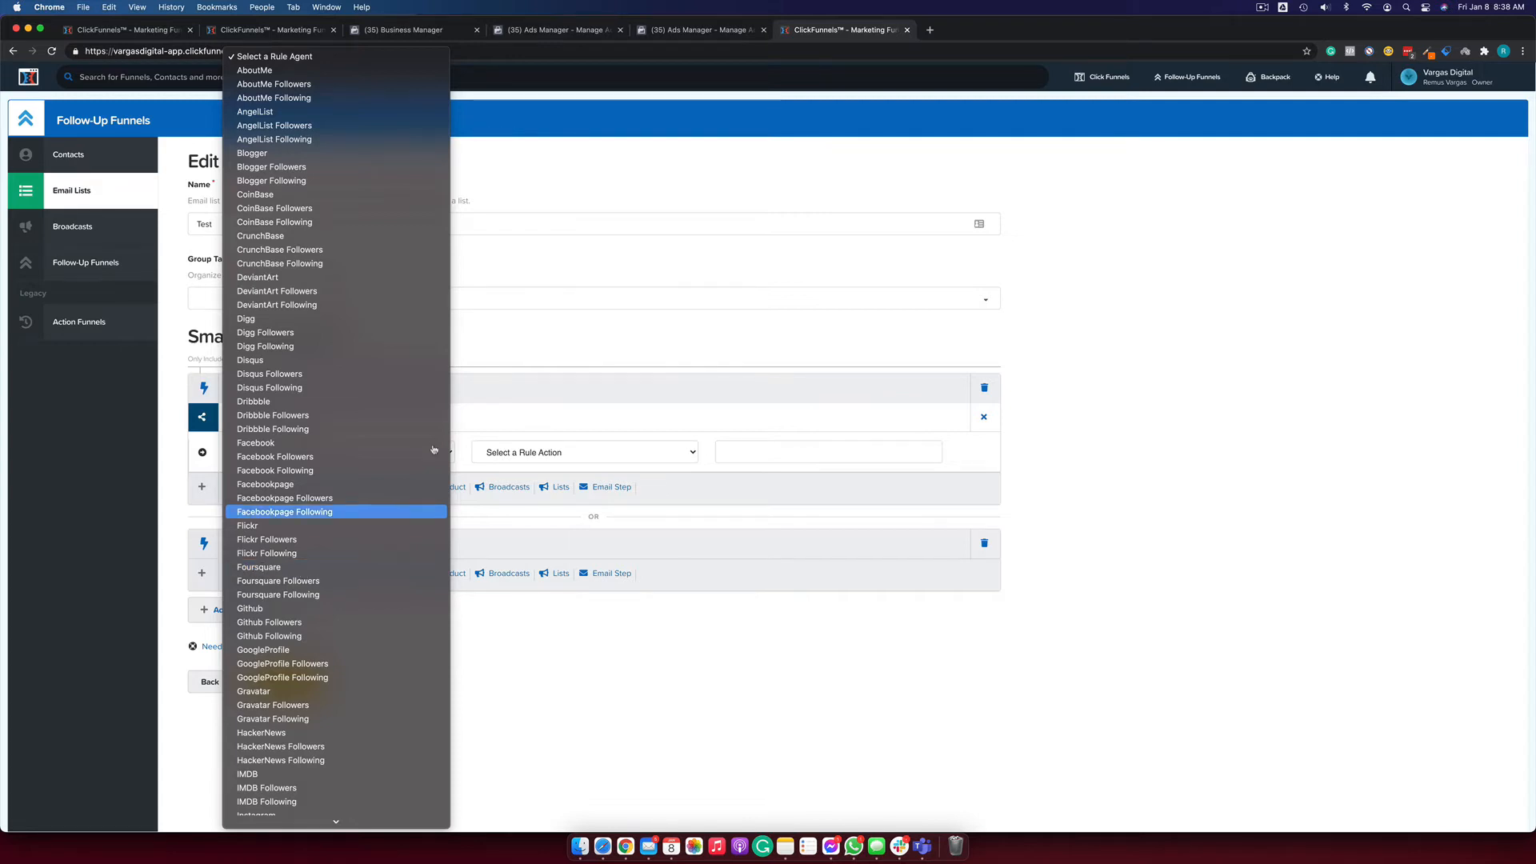
scroll(317, 596, "down", 3)
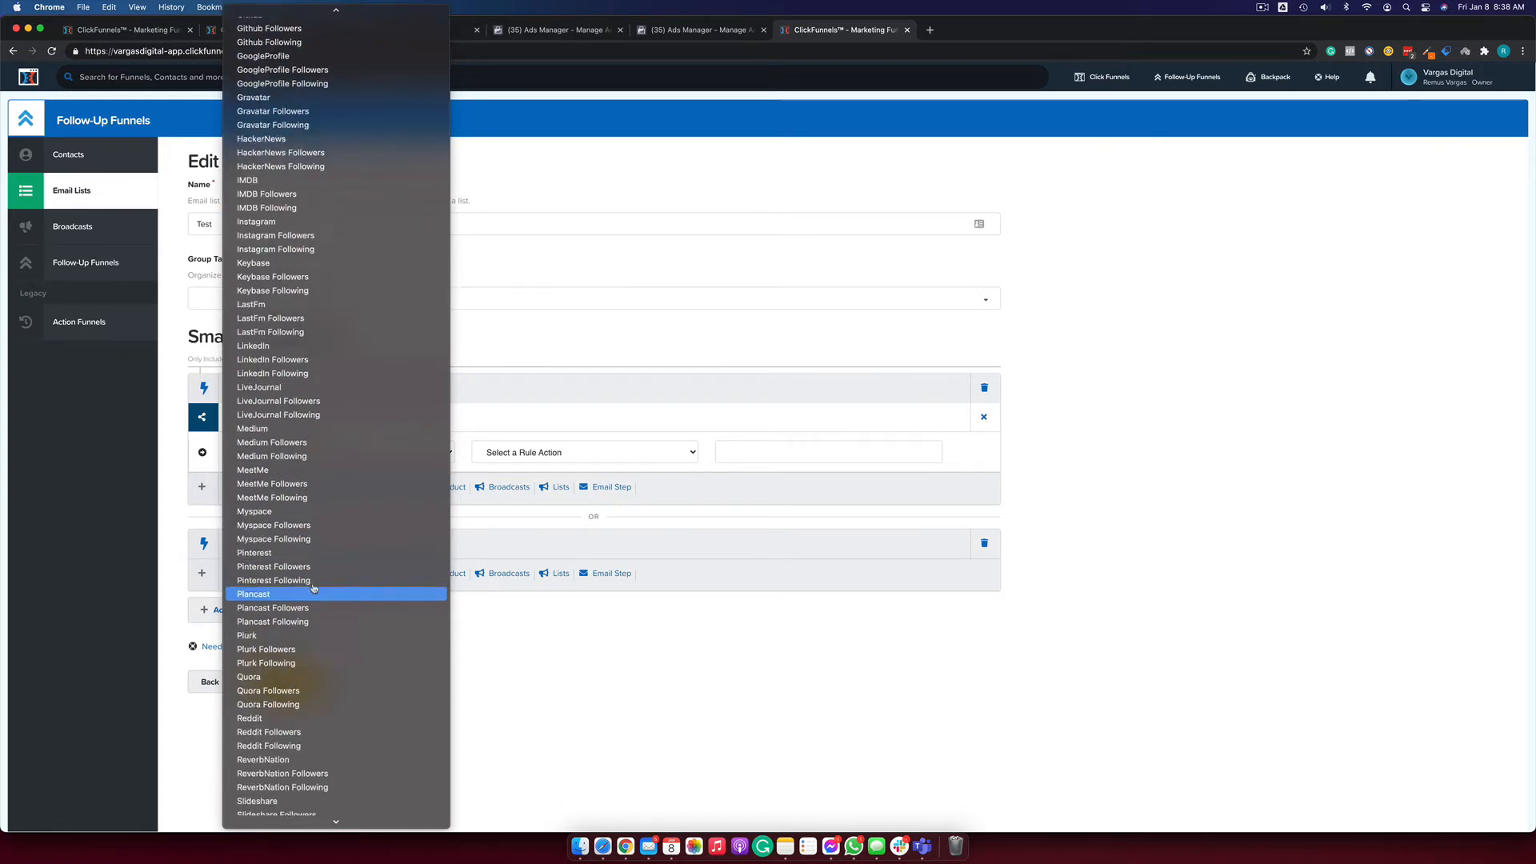
left_click(538, 654)
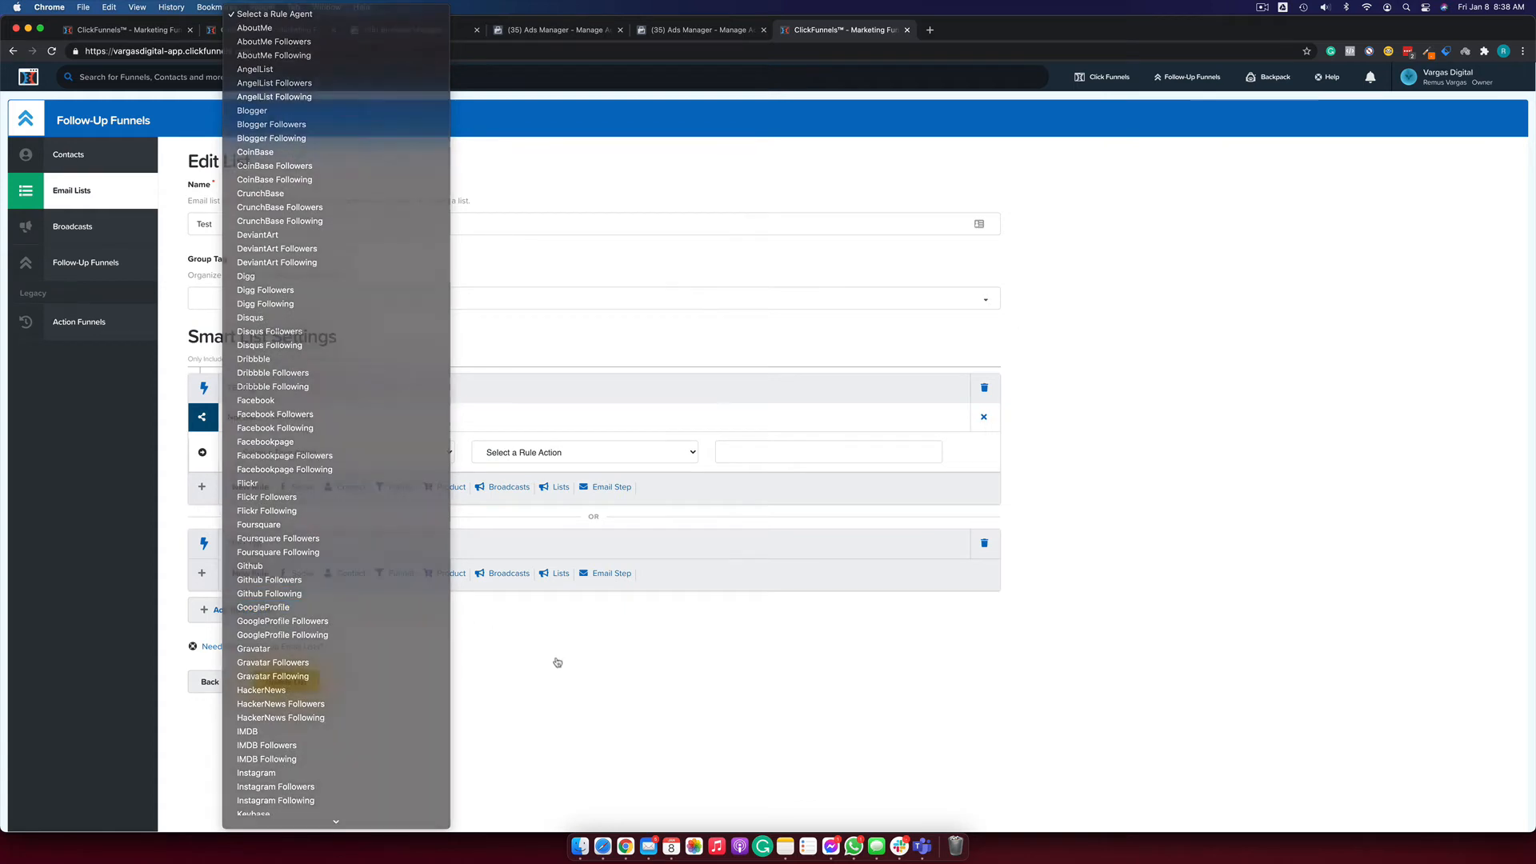
left_click(298, 452)
left_click(273, 509)
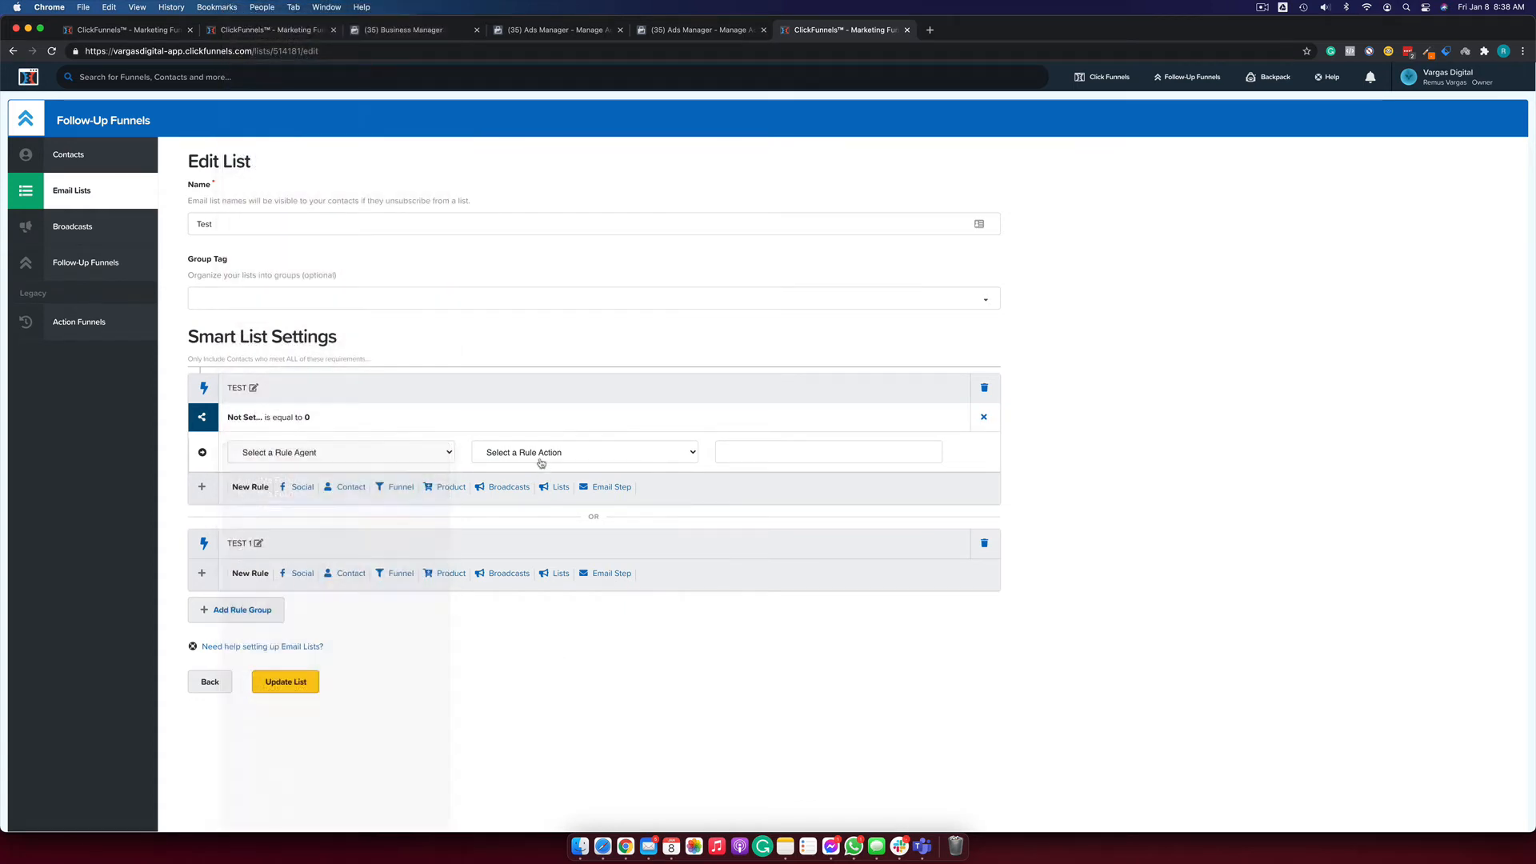
Delete the AngelList rule and add a contact rule in its place.
left_click(537, 460)
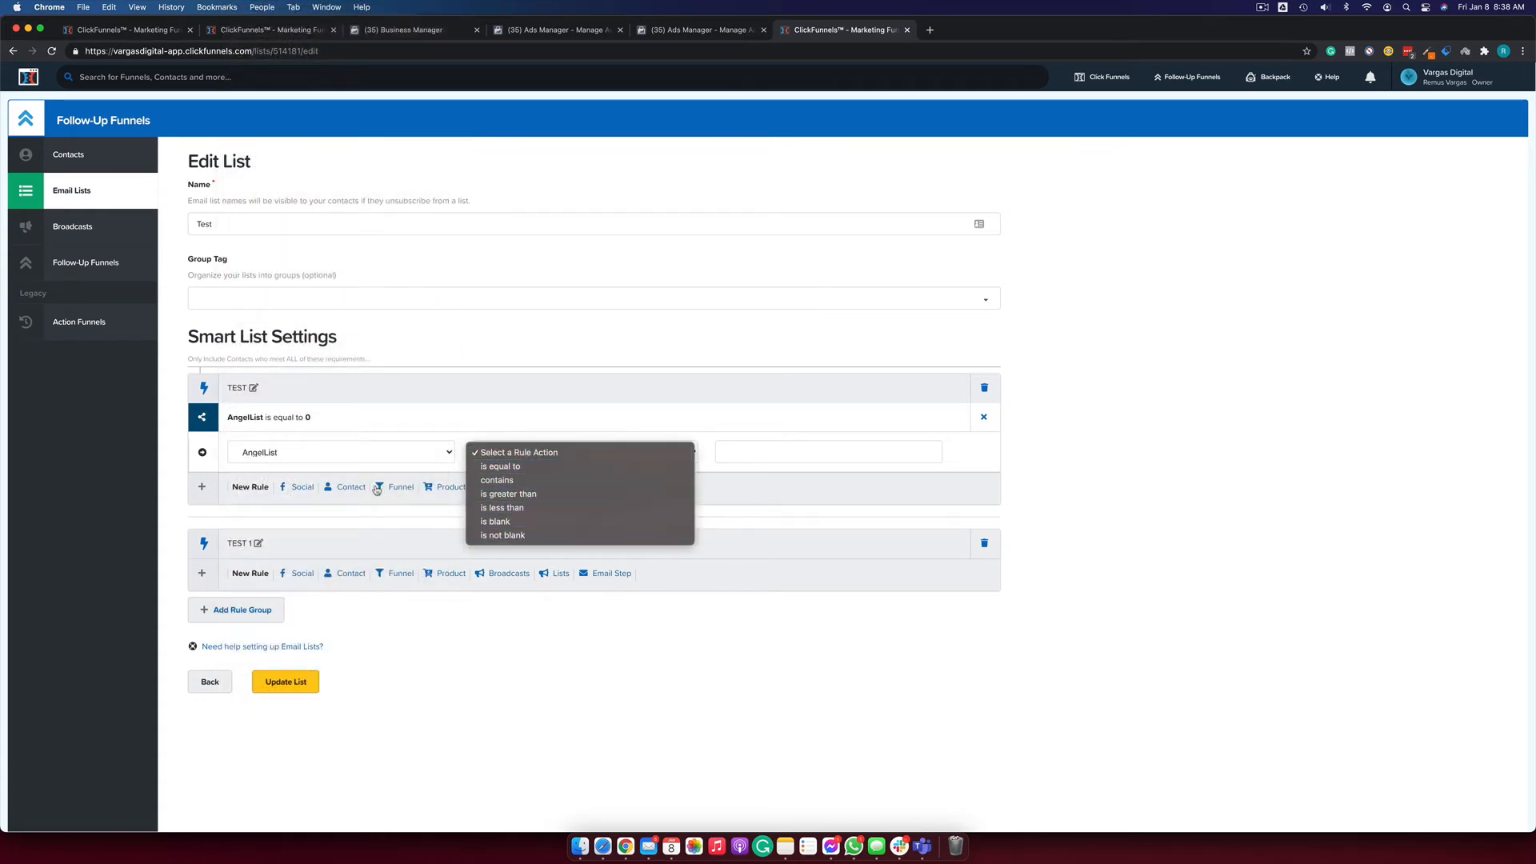
left_click(356, 461)
left_click(304, 456)
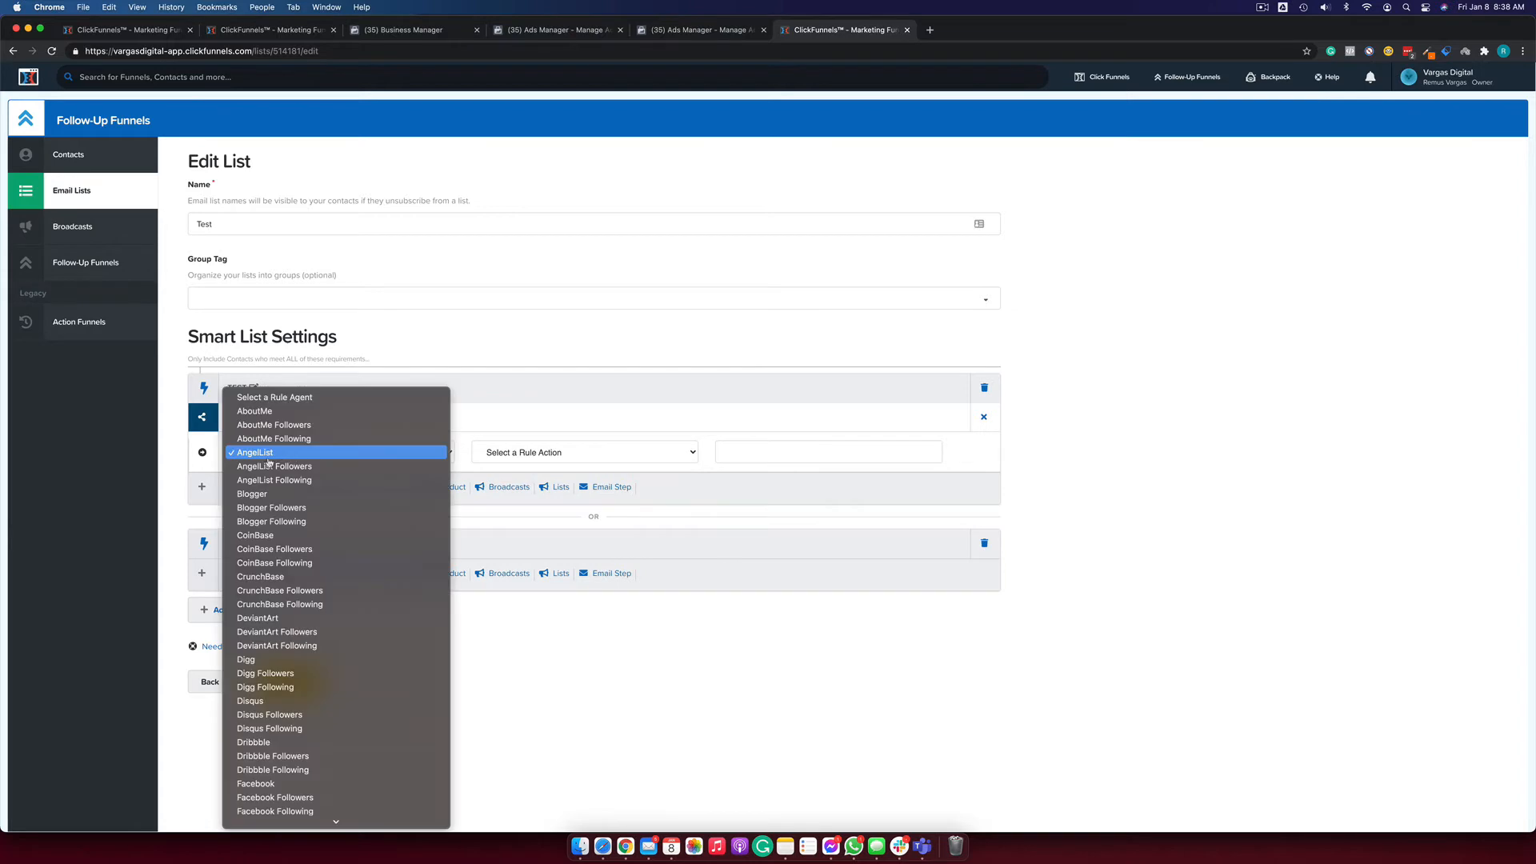
left_click(984, 417)
left_click(984, 416)
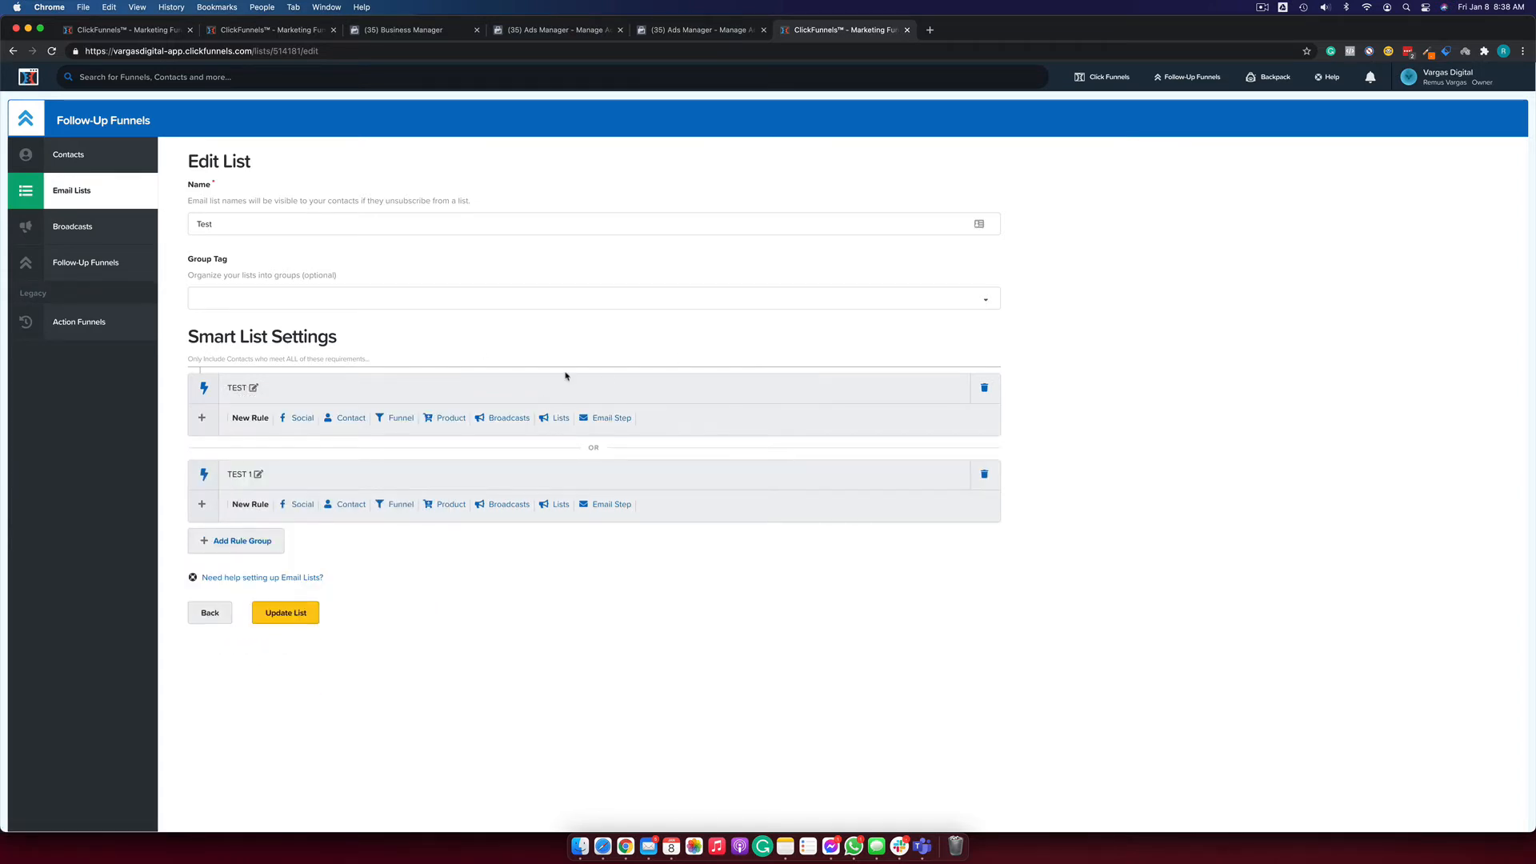
left_click(352, 419)
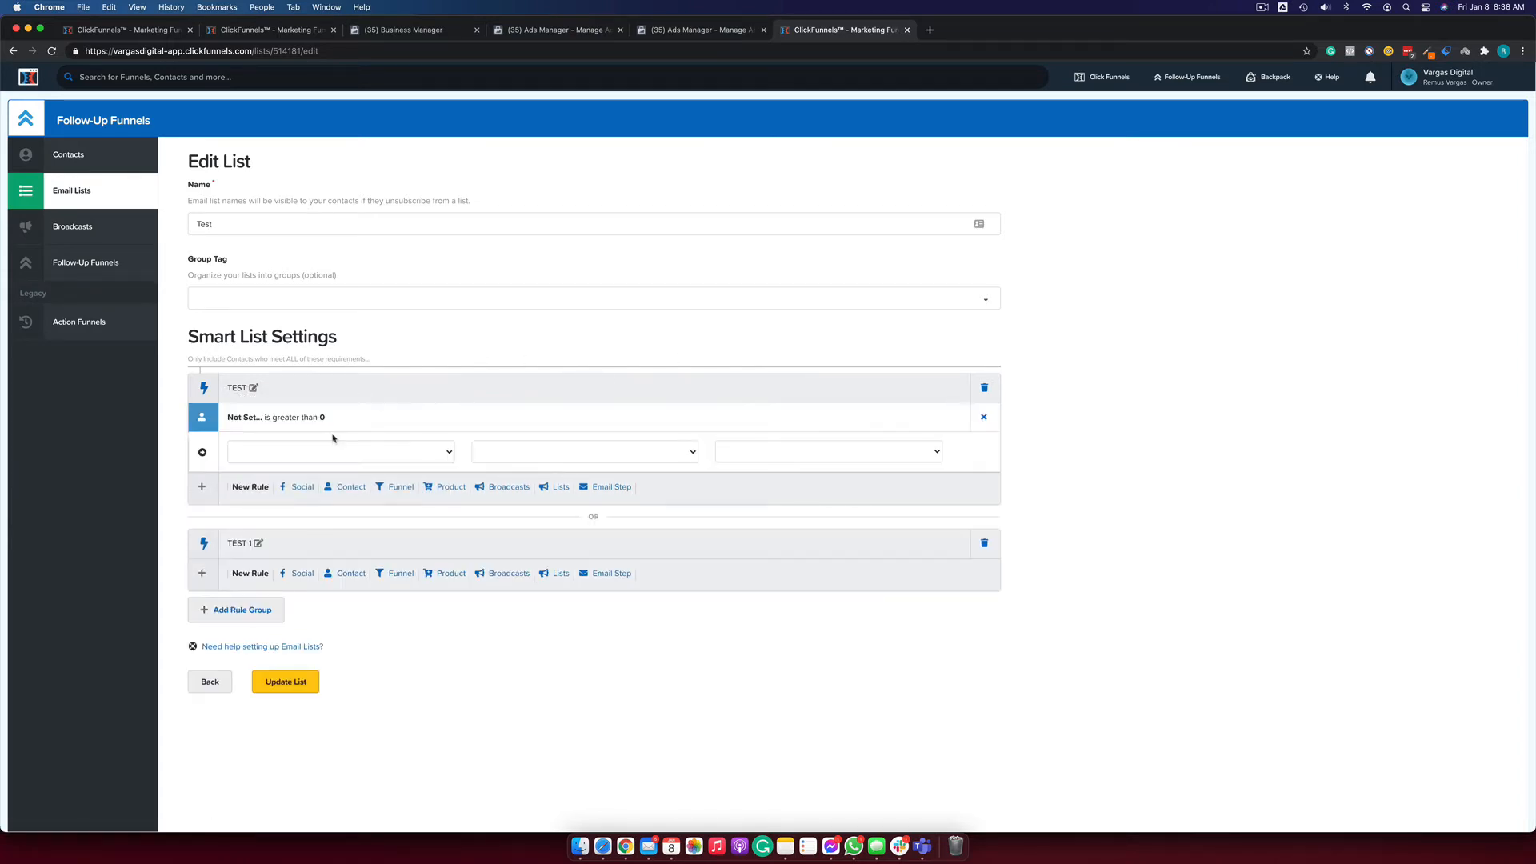
left_click(360, 445)
Set the contact rule to First Name contains 'R'.
scroll(354, 507, "down", 2)
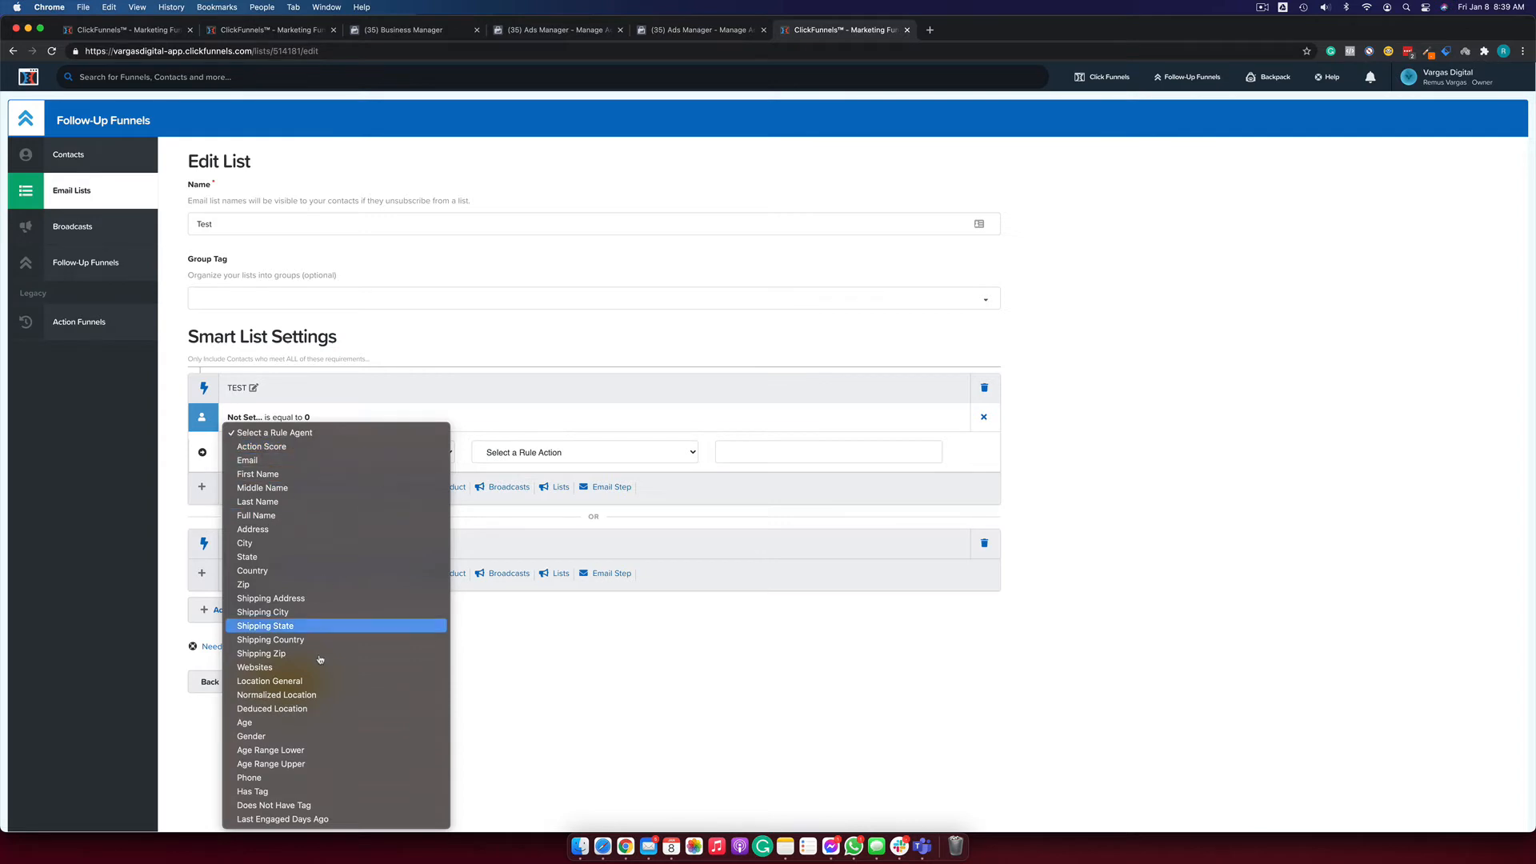
left_click(290, 474)
left_click(525, 454)
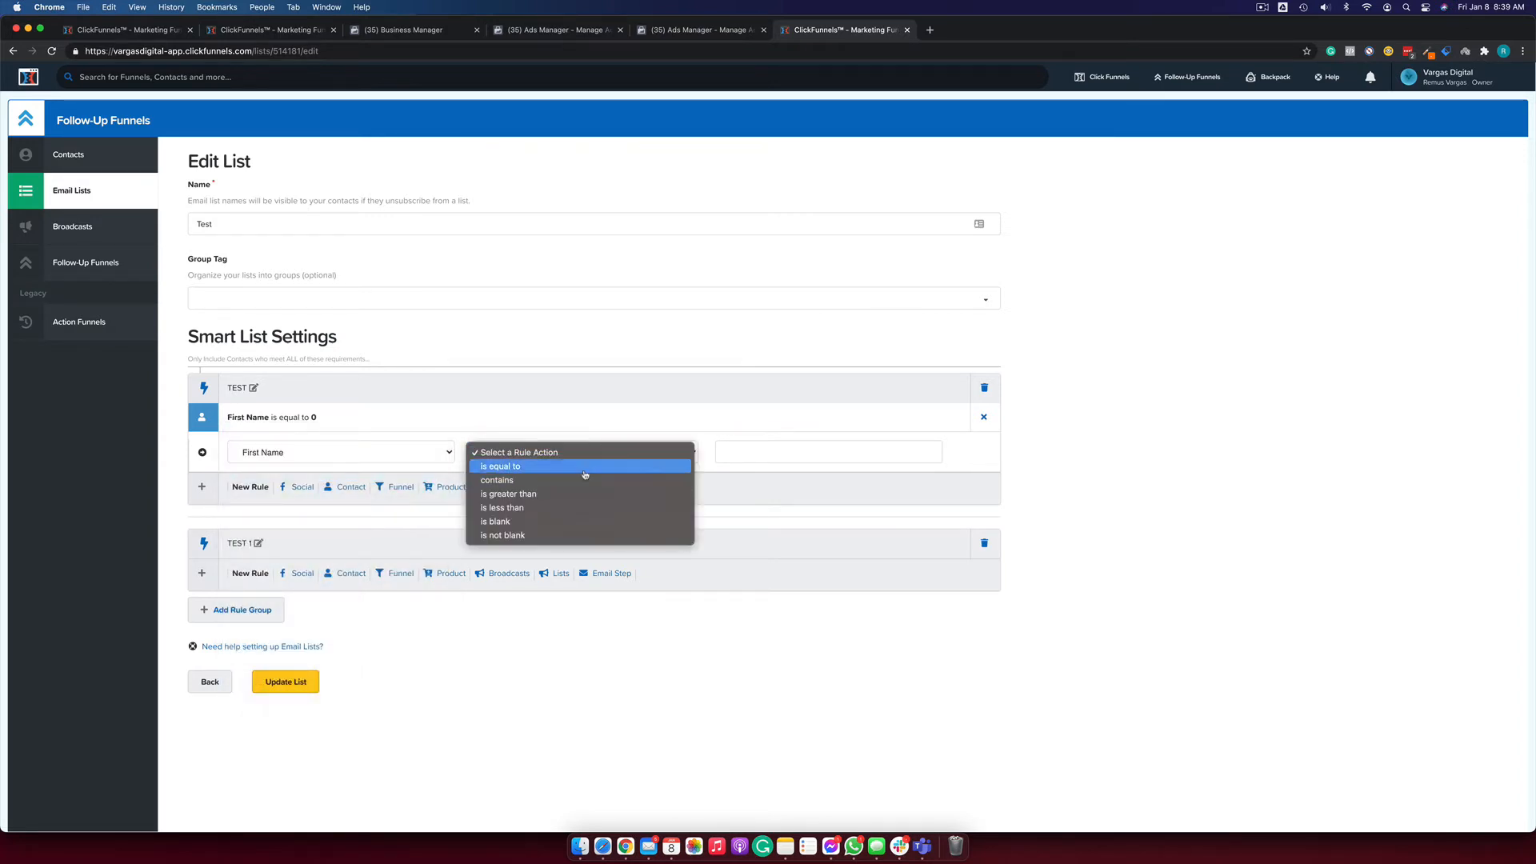
left_click(584, 480)
left_click(800, 454)
type("Re")
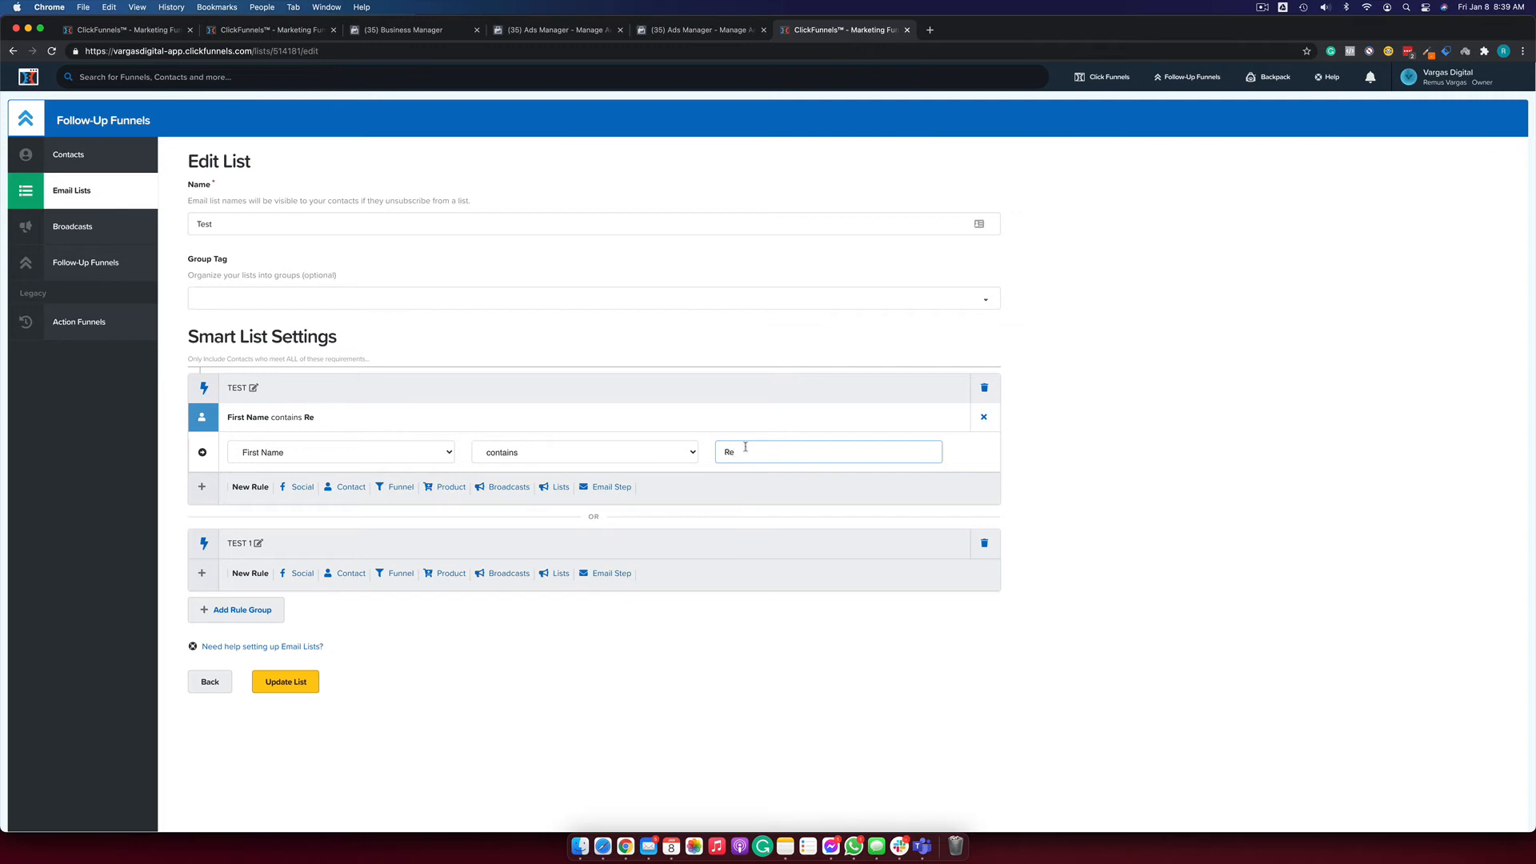
left_click(1212, 514)
Change the rule condition to 'is equal to' with the value 'Re'.
left_click(662, 457)
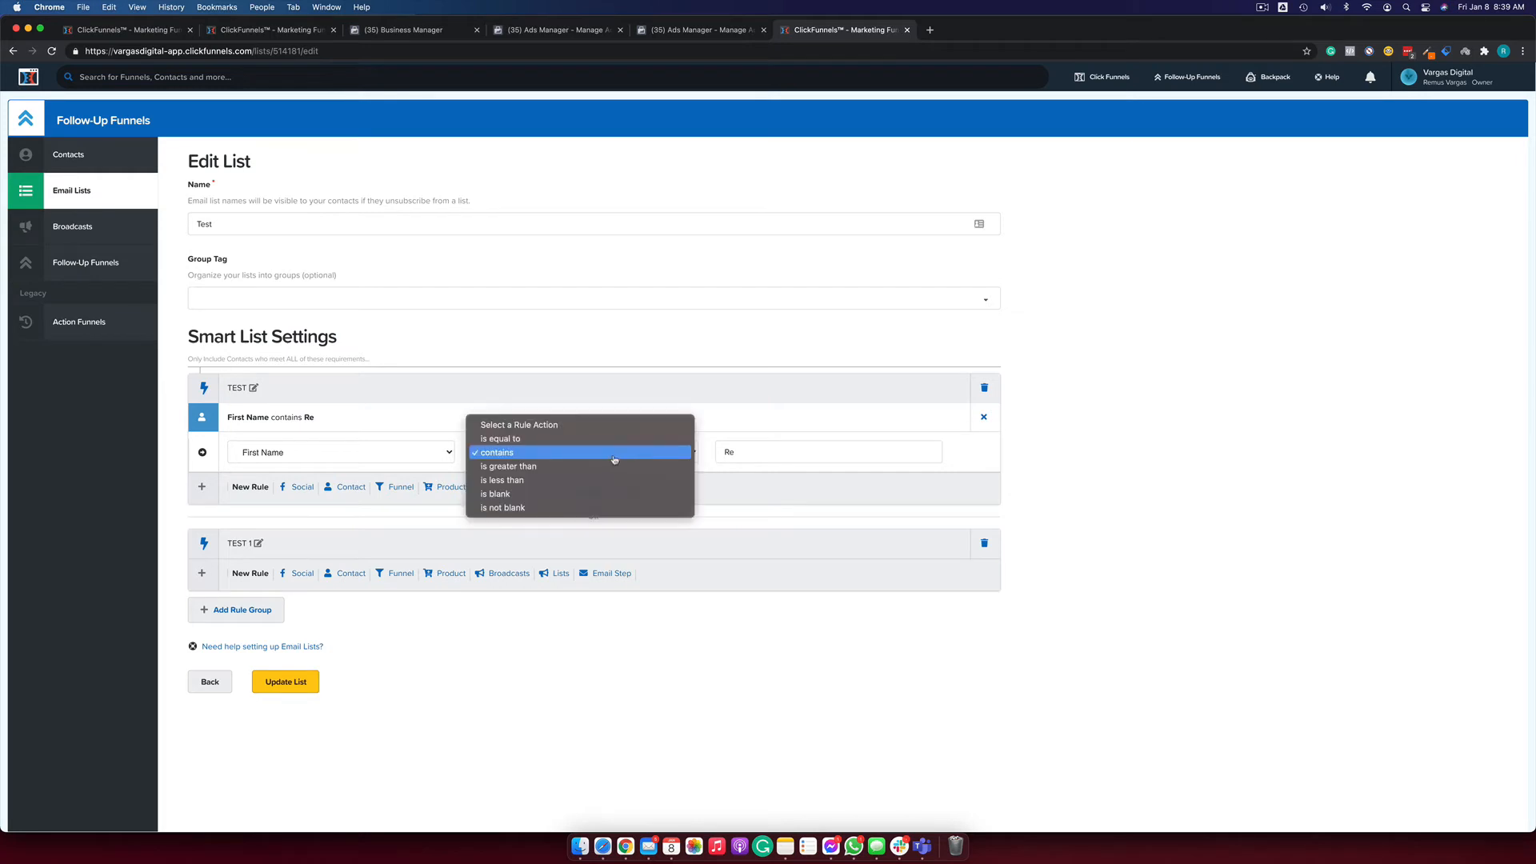
left_click(554, 437)
left_click(817, 460)
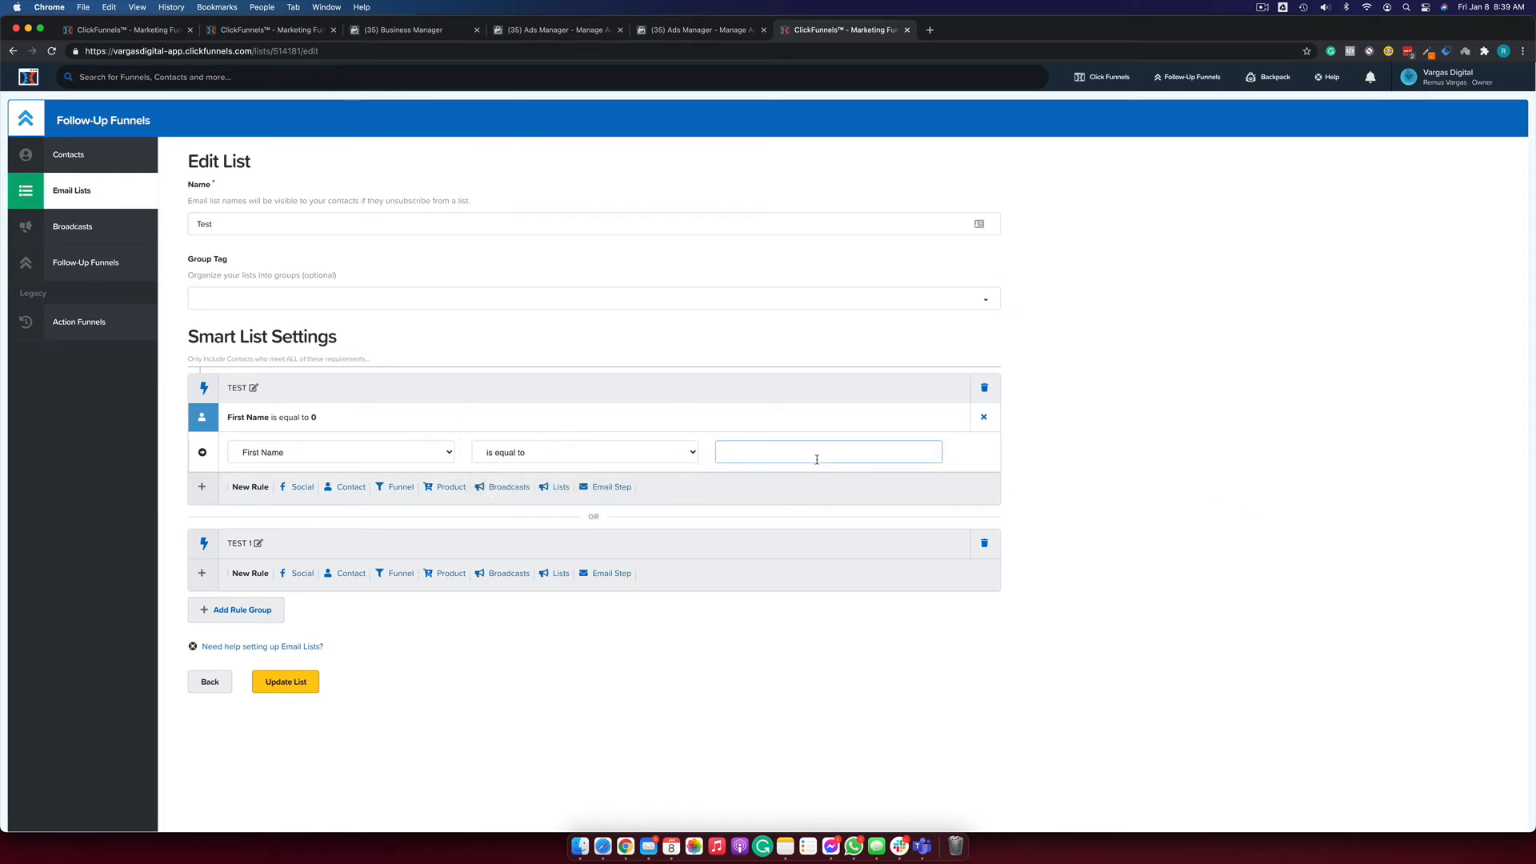
type("Re")
left_click(1148, 458)
Complete the first-name value as 'Remus'.
left_click(736, 452)
type("mus")
left_click(1326, 443)
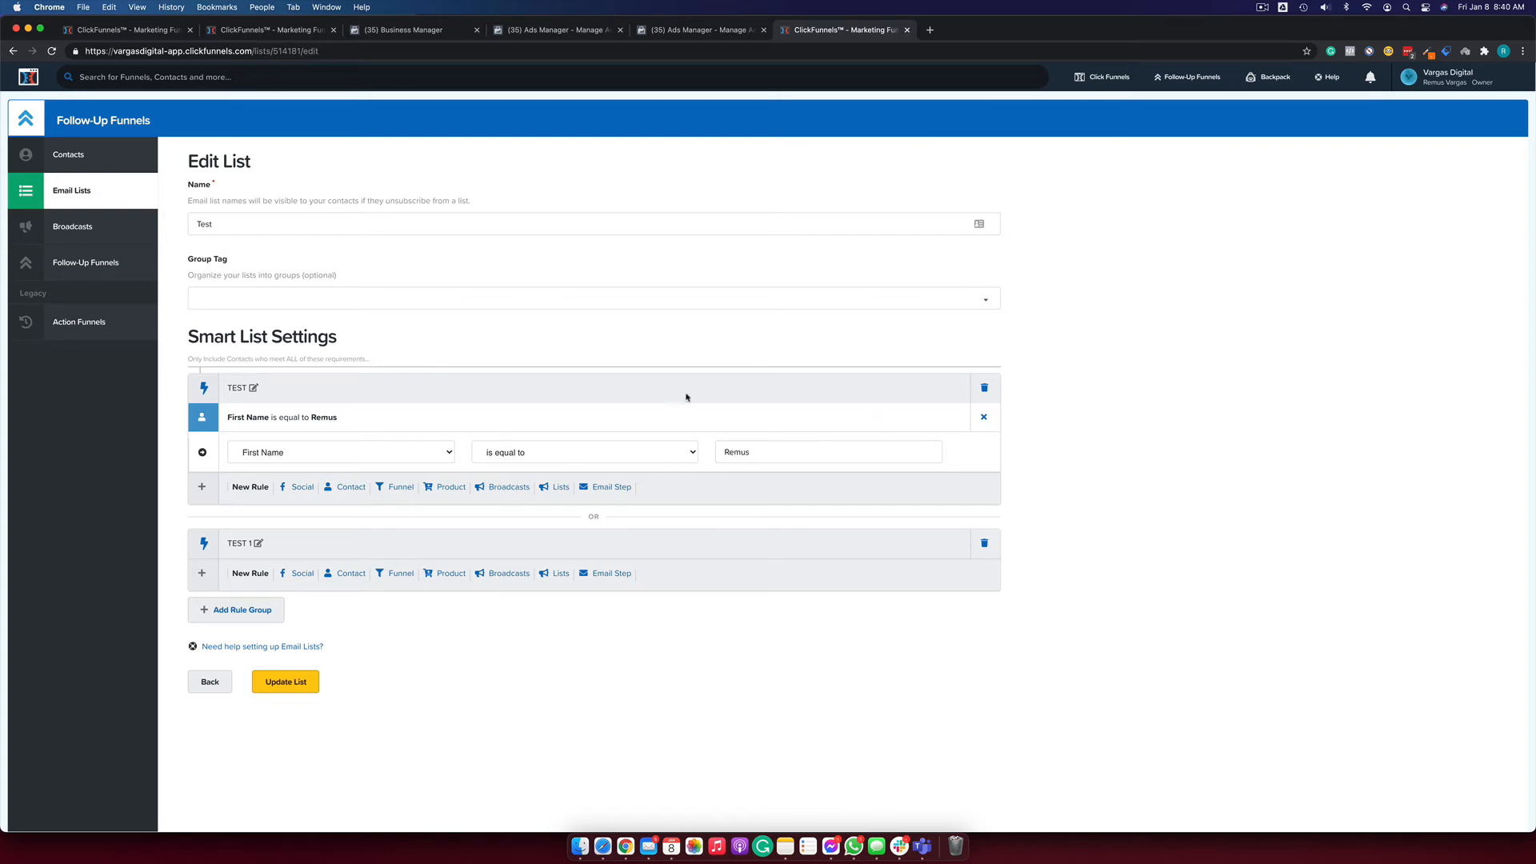
Add a funnel rule: Visited Step is equal to the [TEST] Glutes Lady step.
left_click(400, 487)
left_click(352, 521)
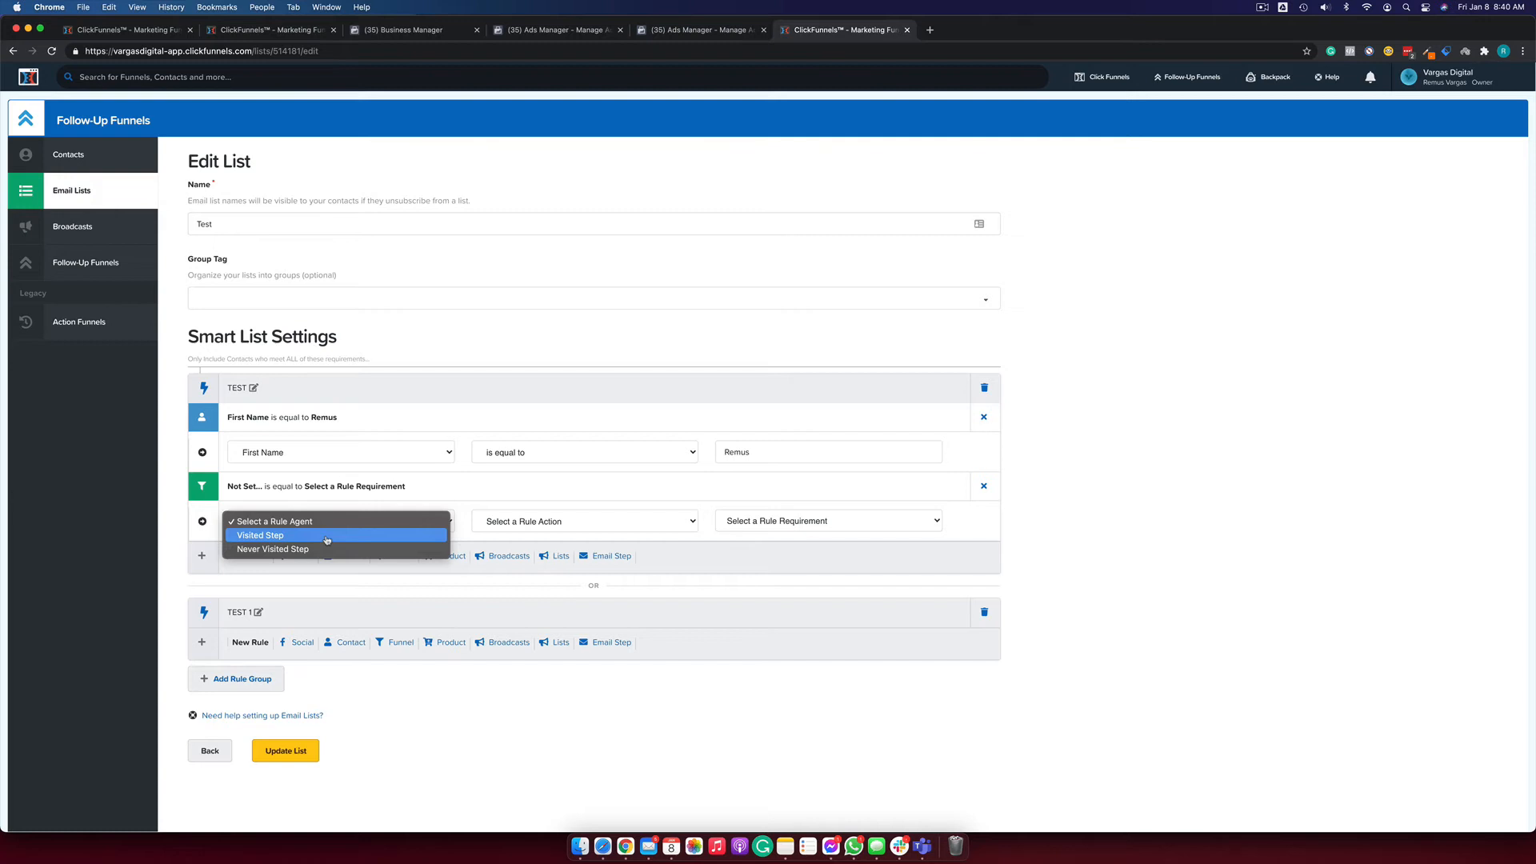
left_click(326, 540)
left_click(617, 524)
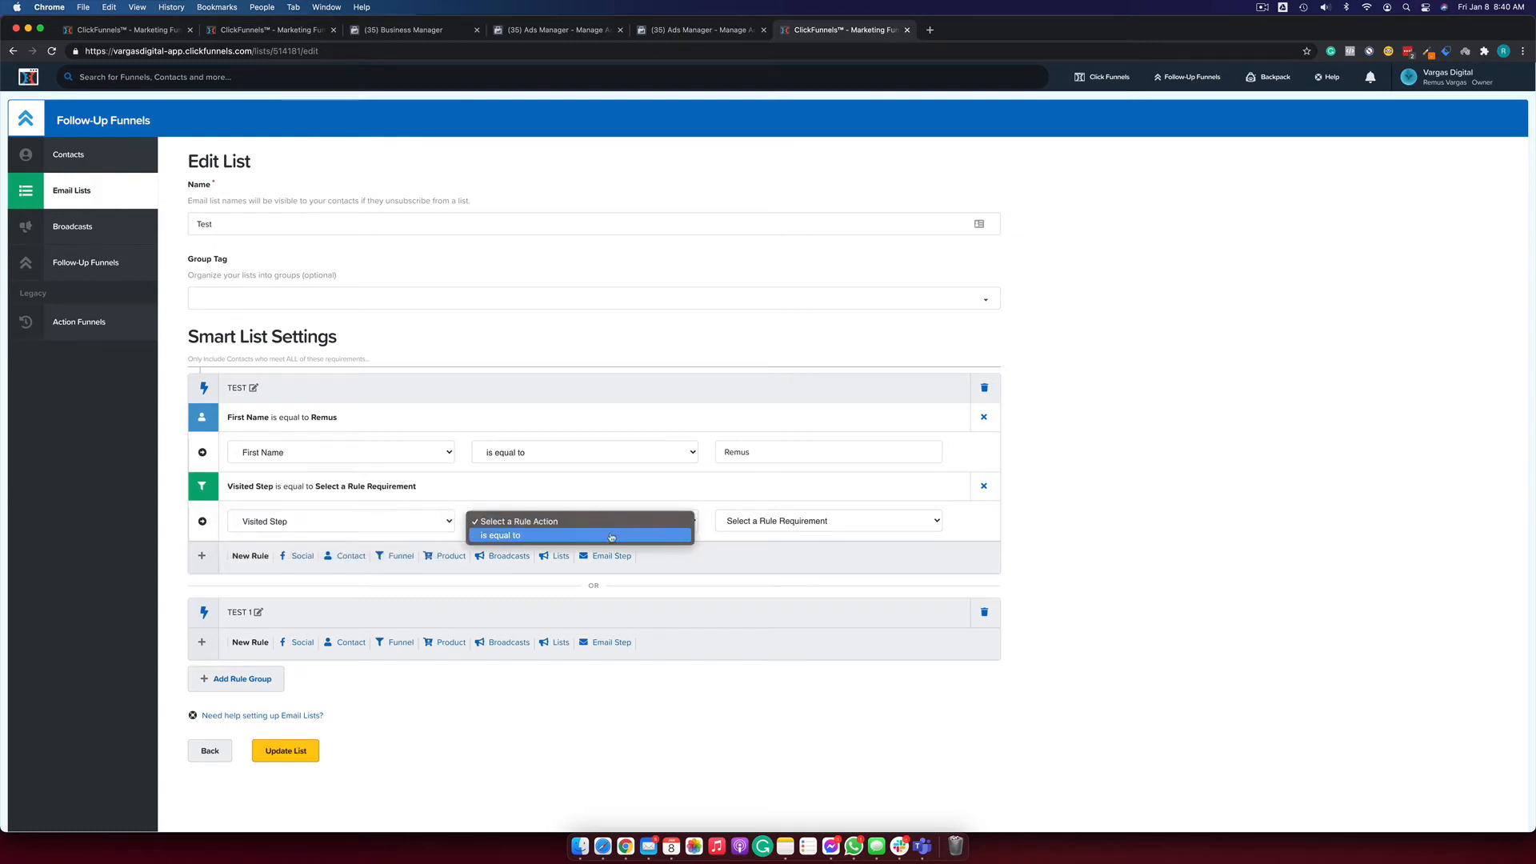
left_click(611, 535)
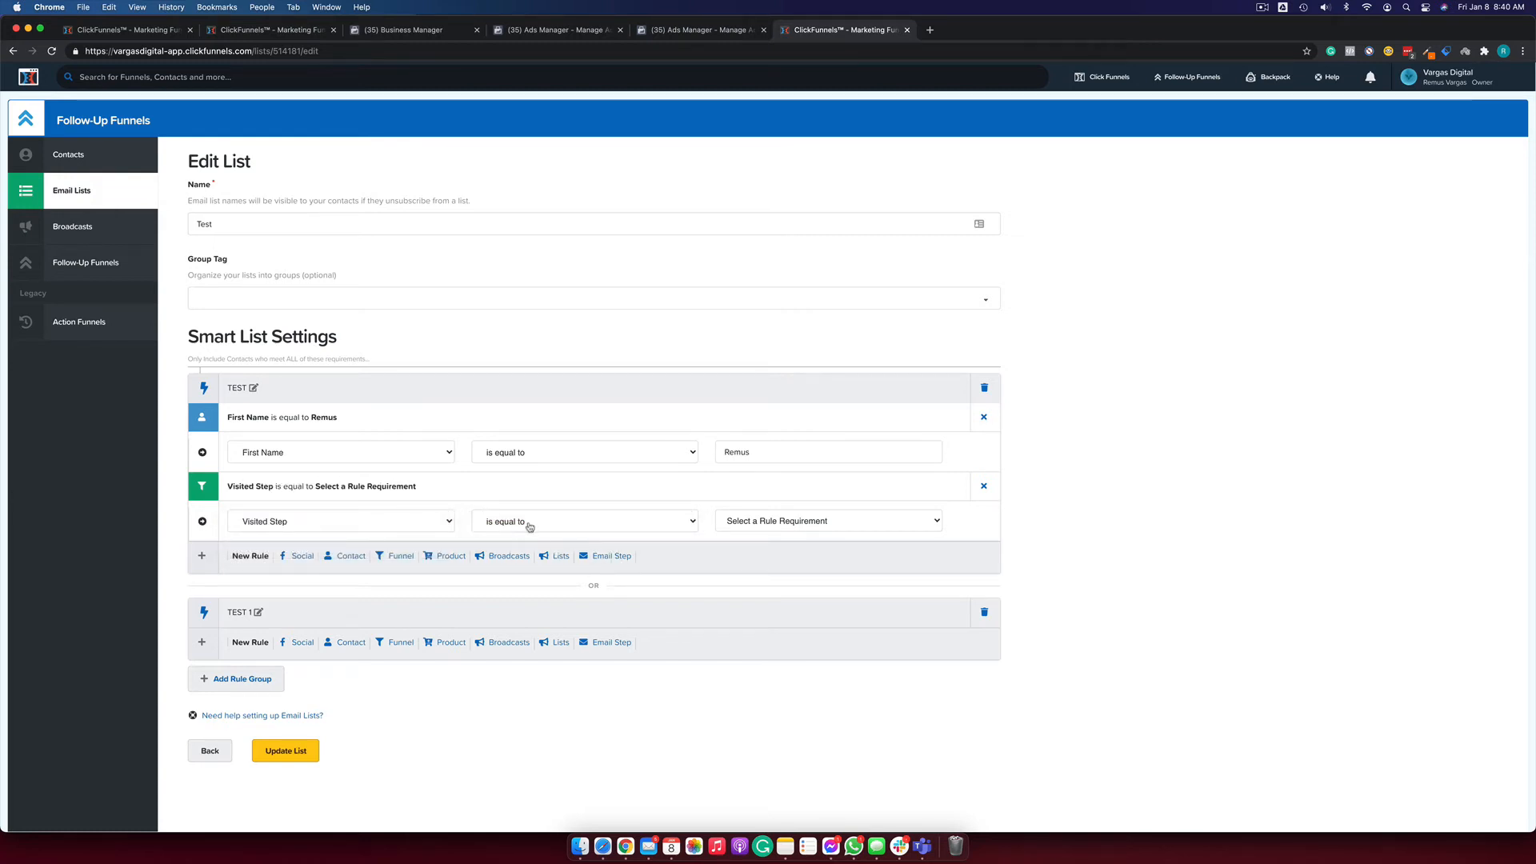
left_click(750, 525)
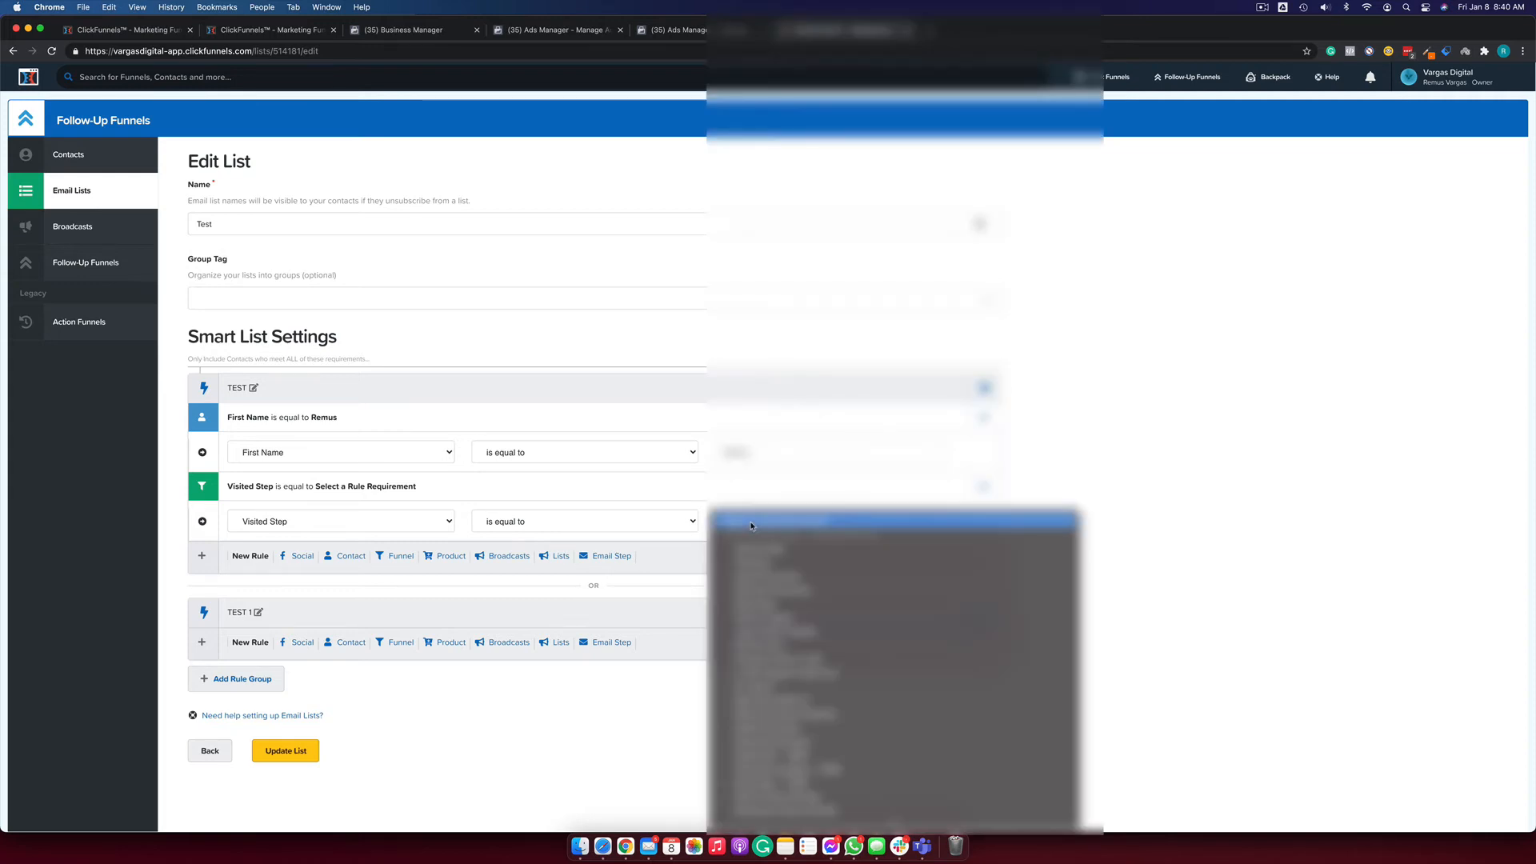
scroll(818, 578, "up", 10)
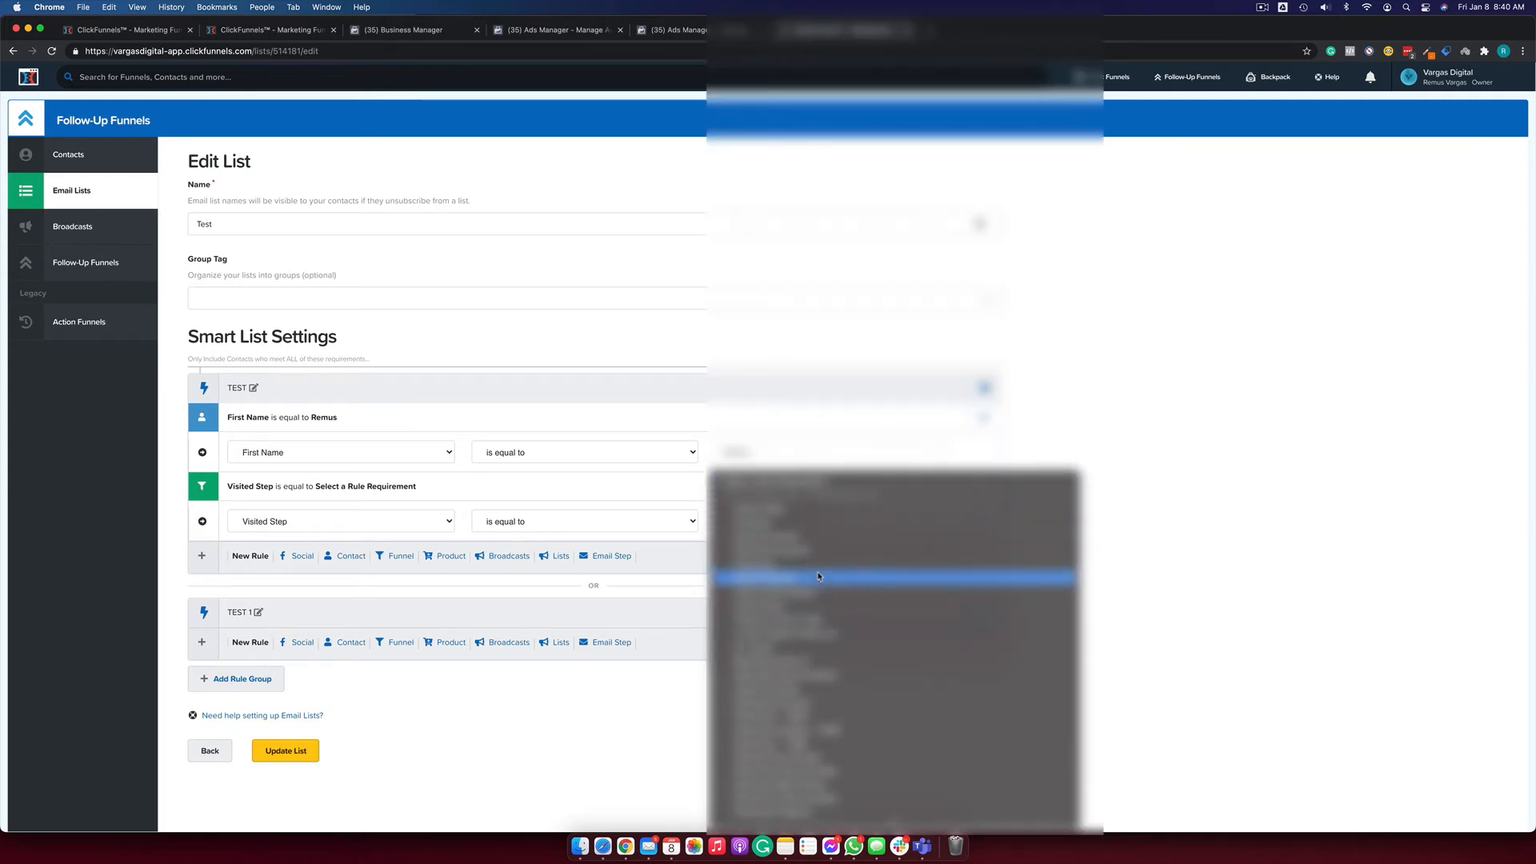
scroll(817, 576, "down", 4)
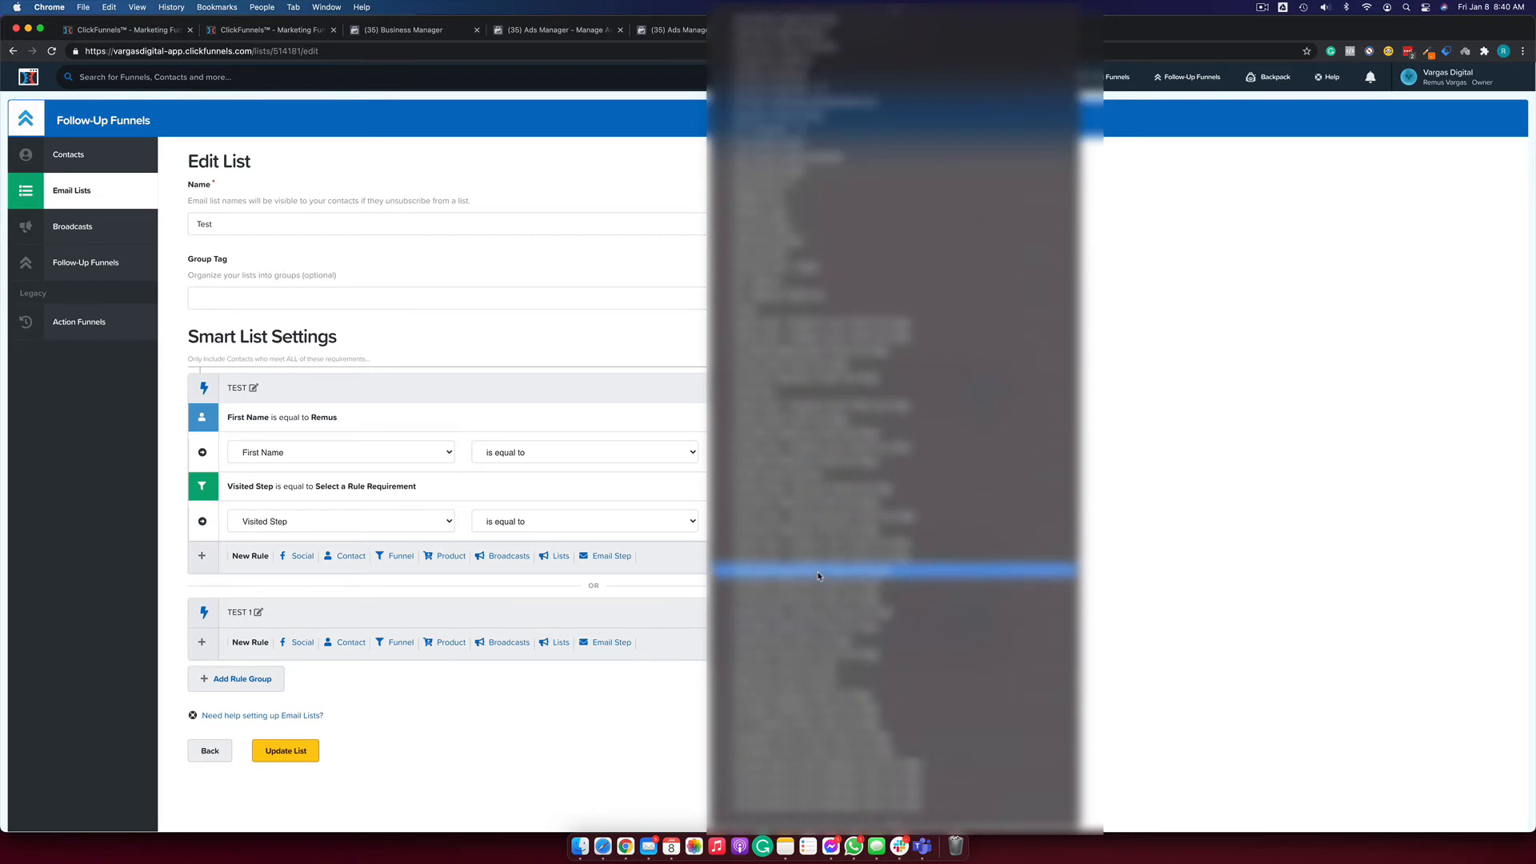
scroll(817, 575, "up", 8)
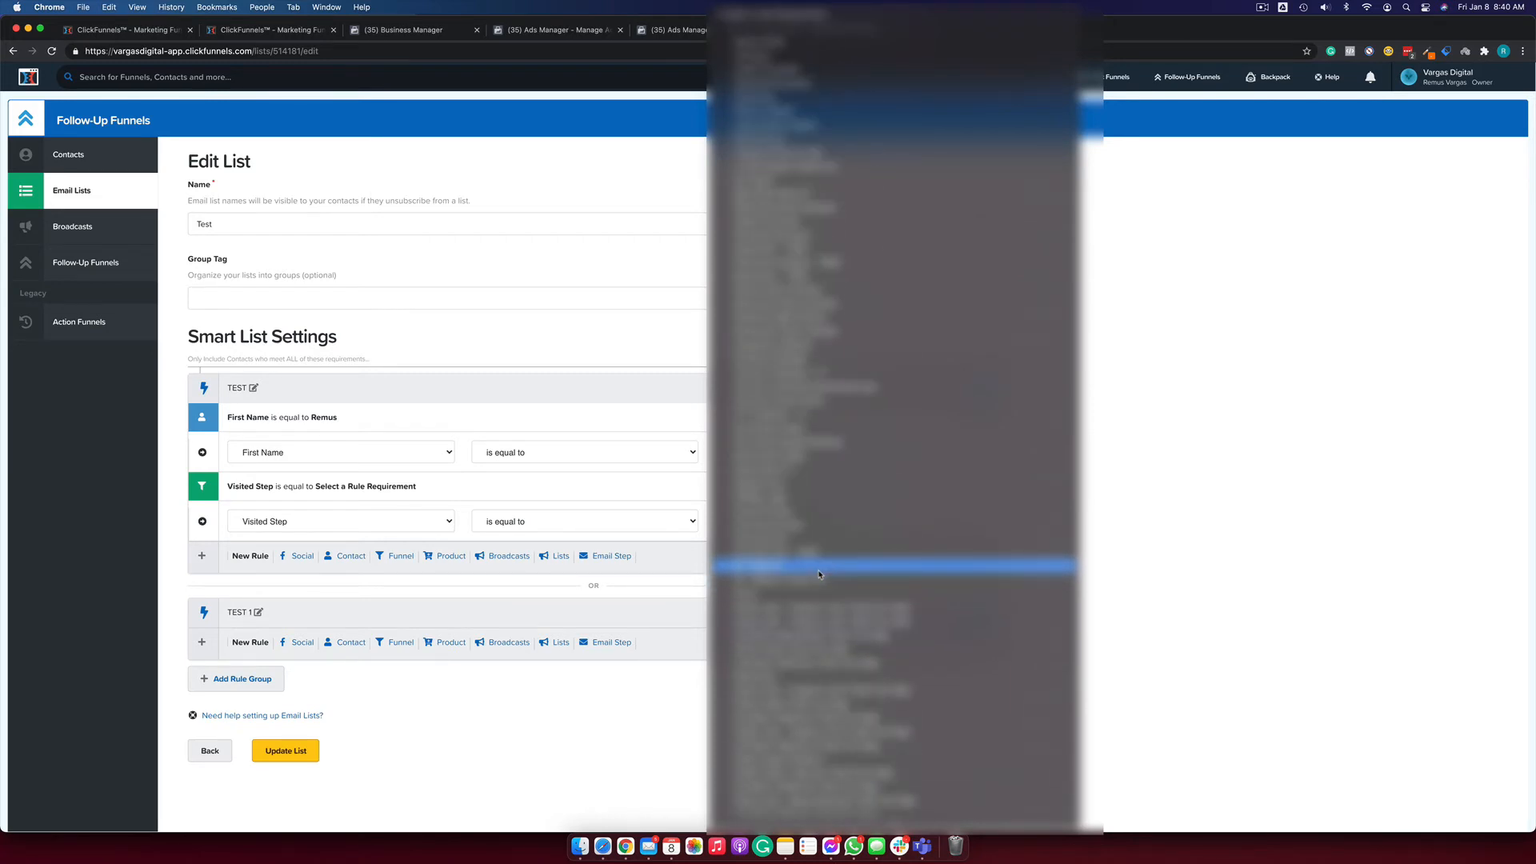
left_click(778, 422)
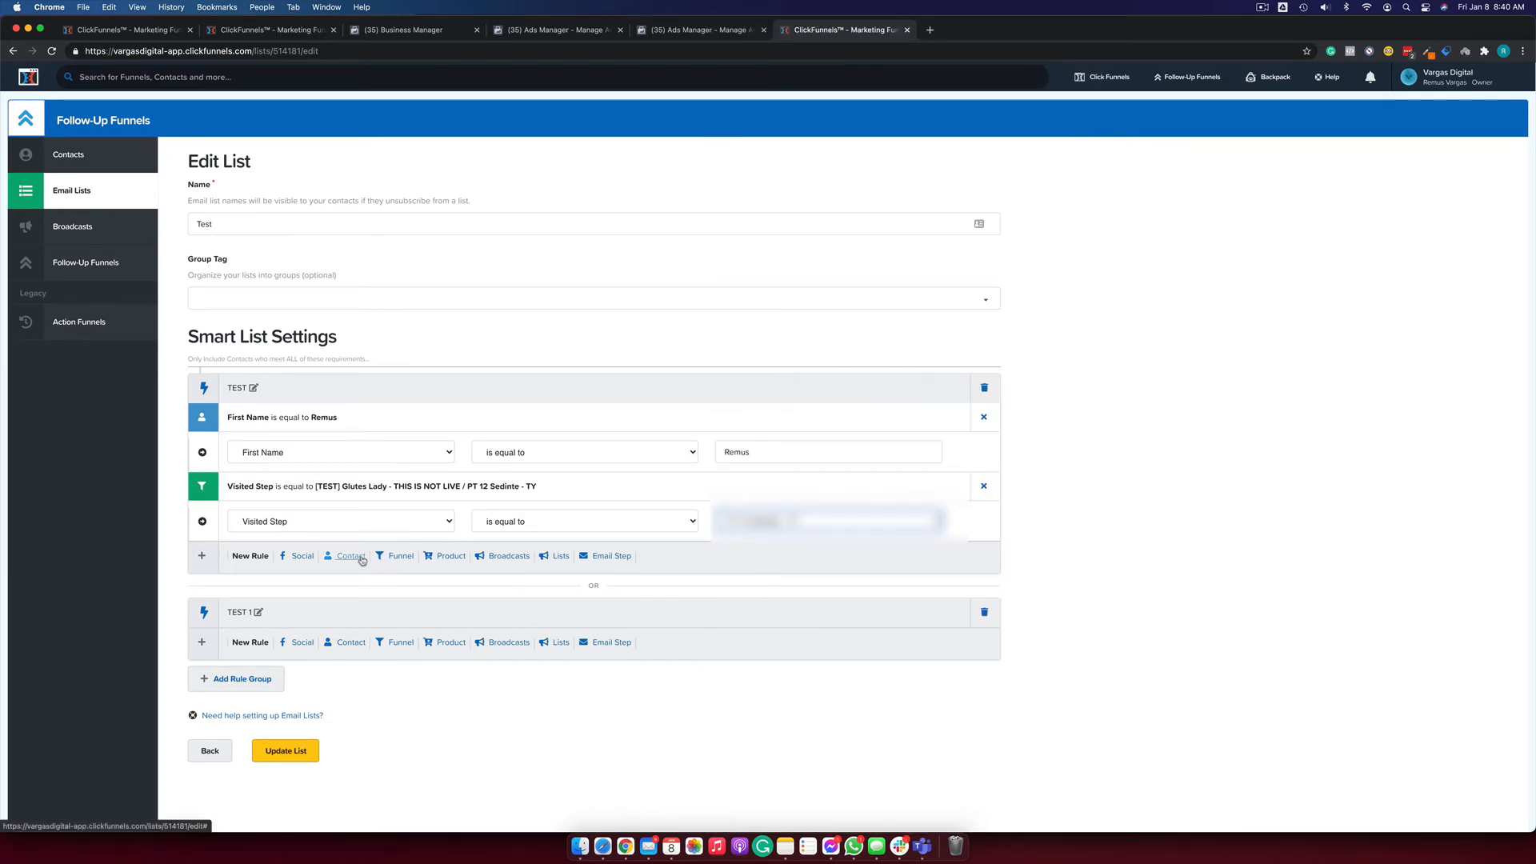
Add a product rule to the group, then remove it.
left_click(450, 556)
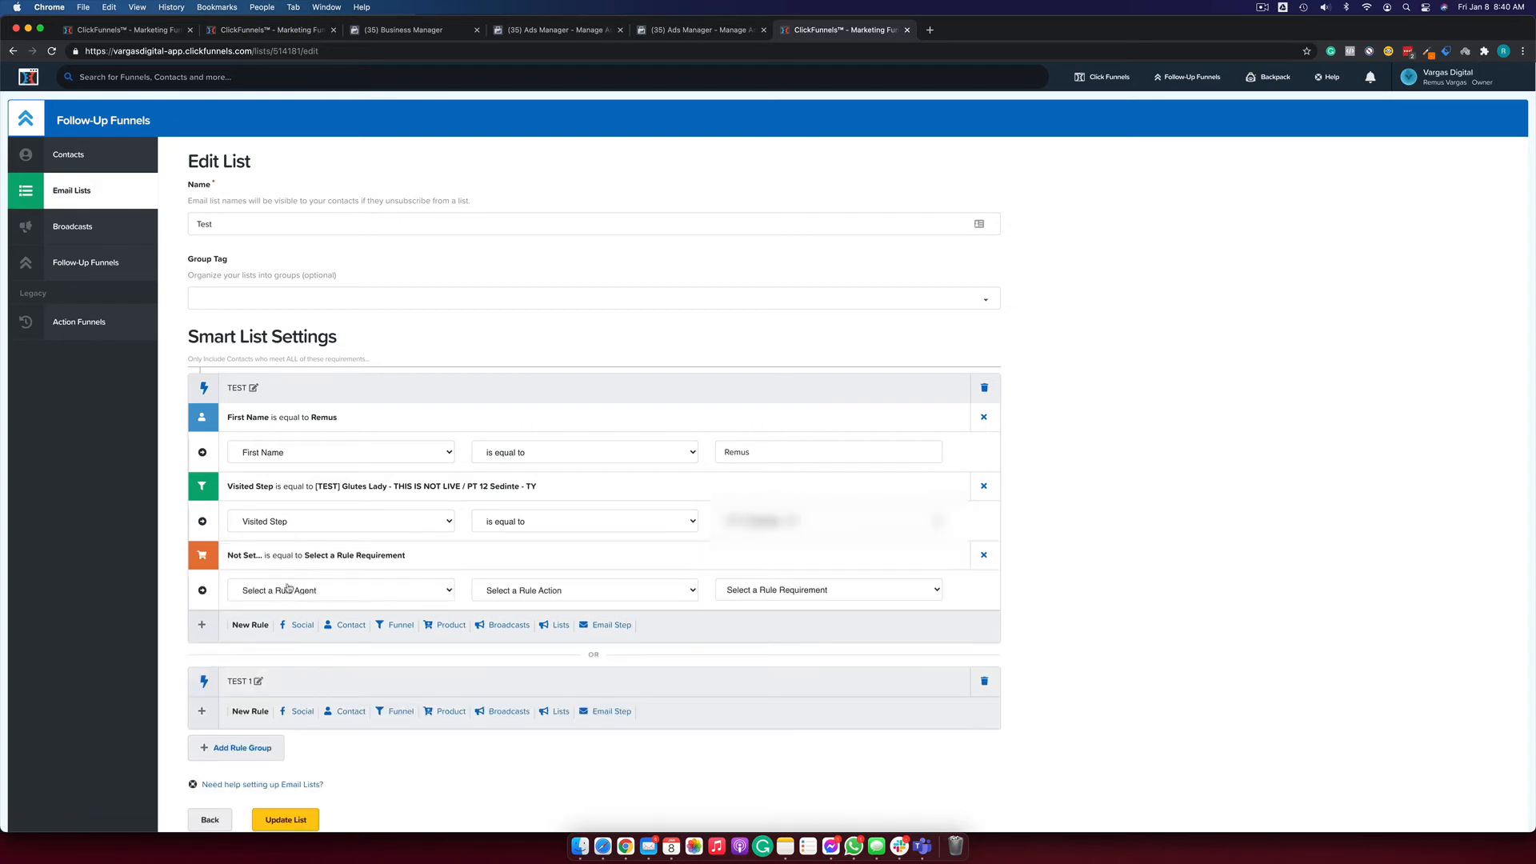
left_click(344, 590)
left_click(983, 555)
left_click(983, 554)
Add a broadcast rule: Opened Broadcast is equal to '(GL) Reminder Webinar - Email Instant'.
left_click(507, 556)
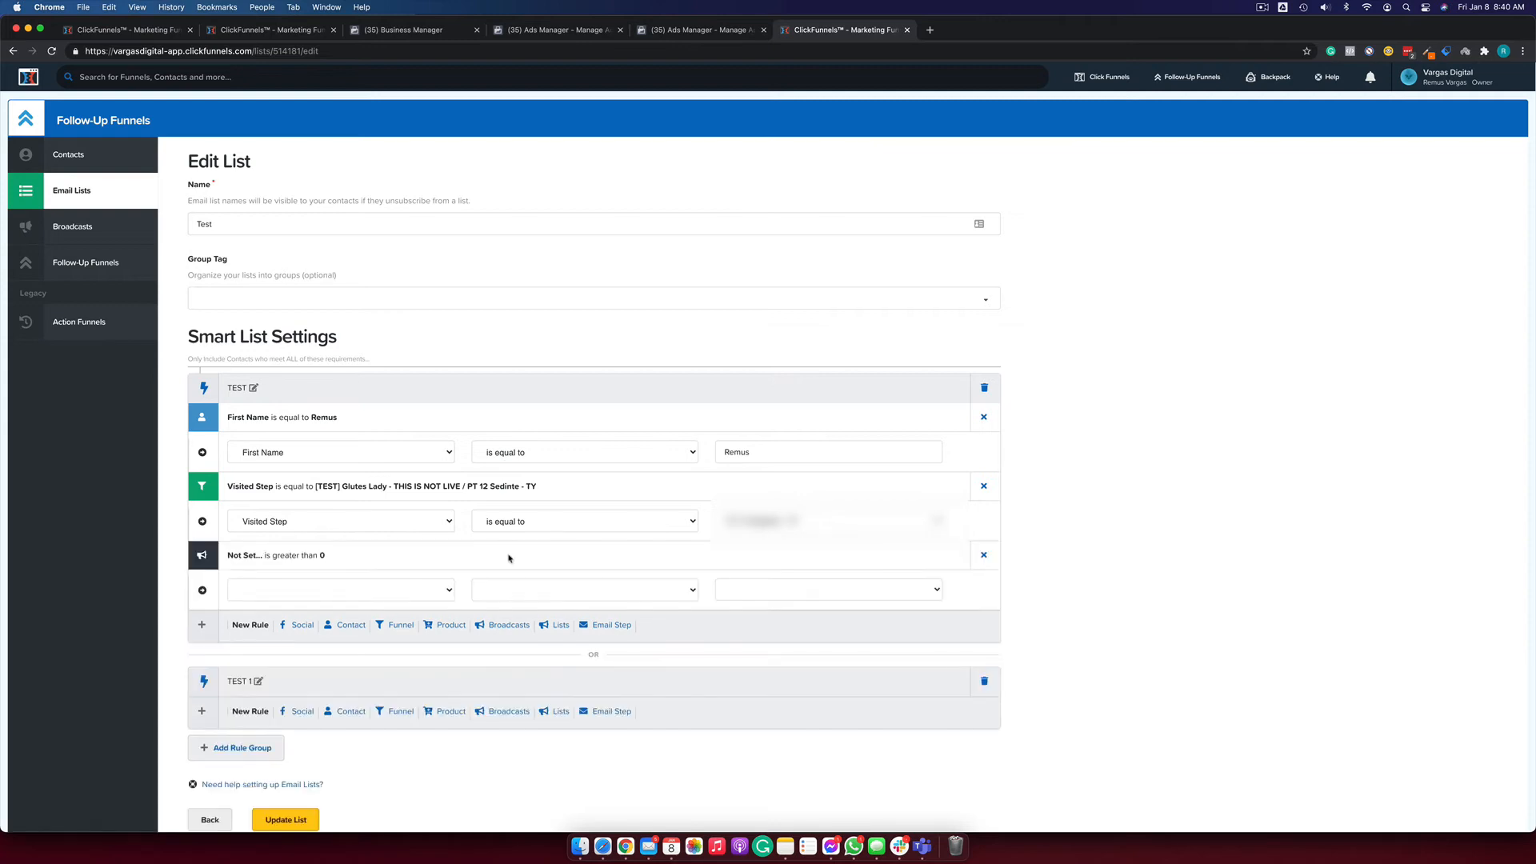
left_click(329, 599)
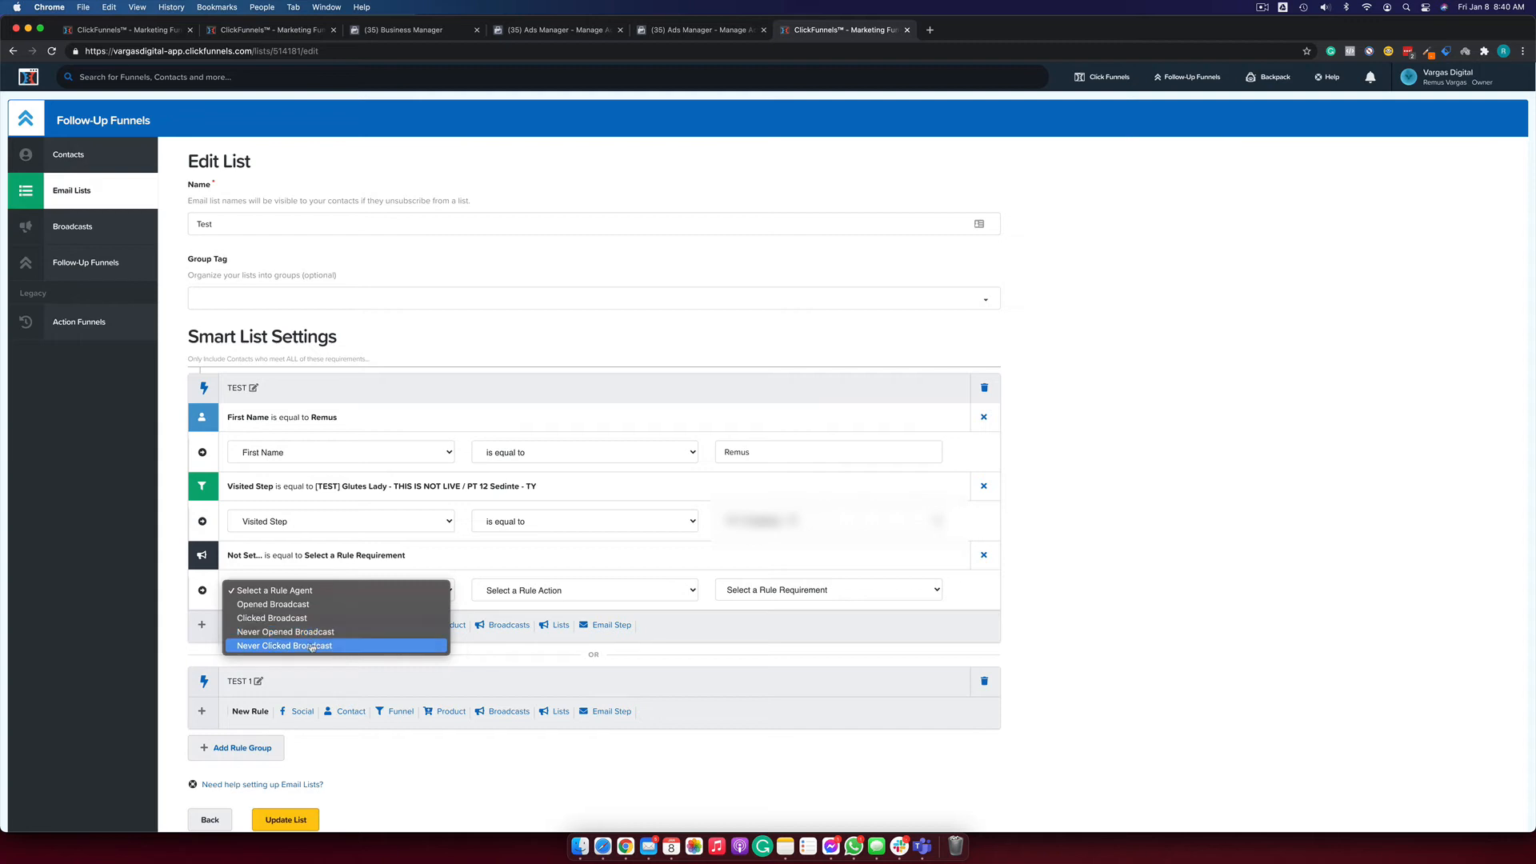
left_click(329, 606)
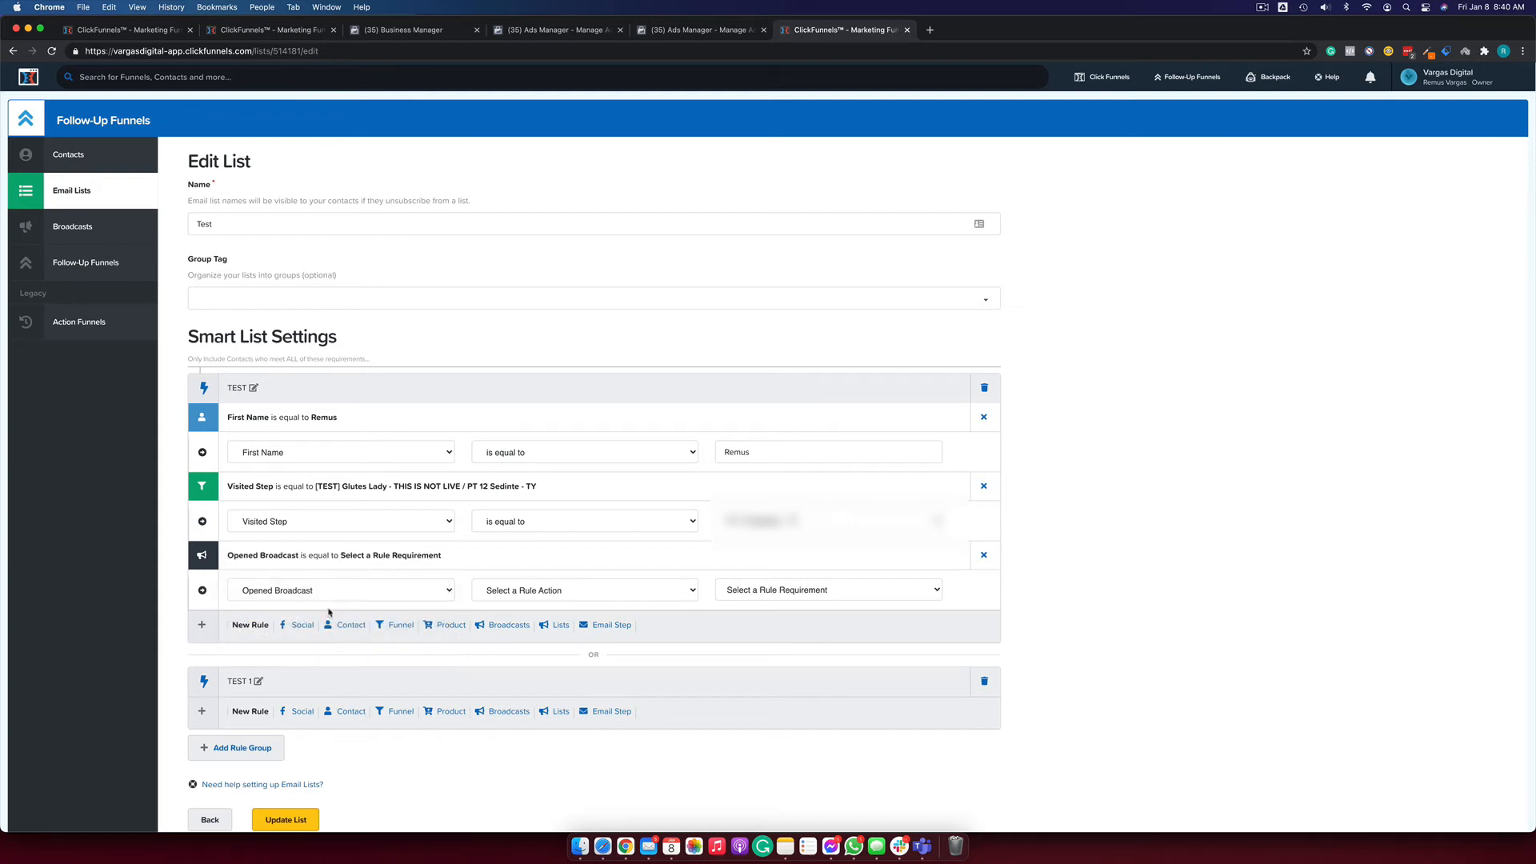
left_click(594, 597)
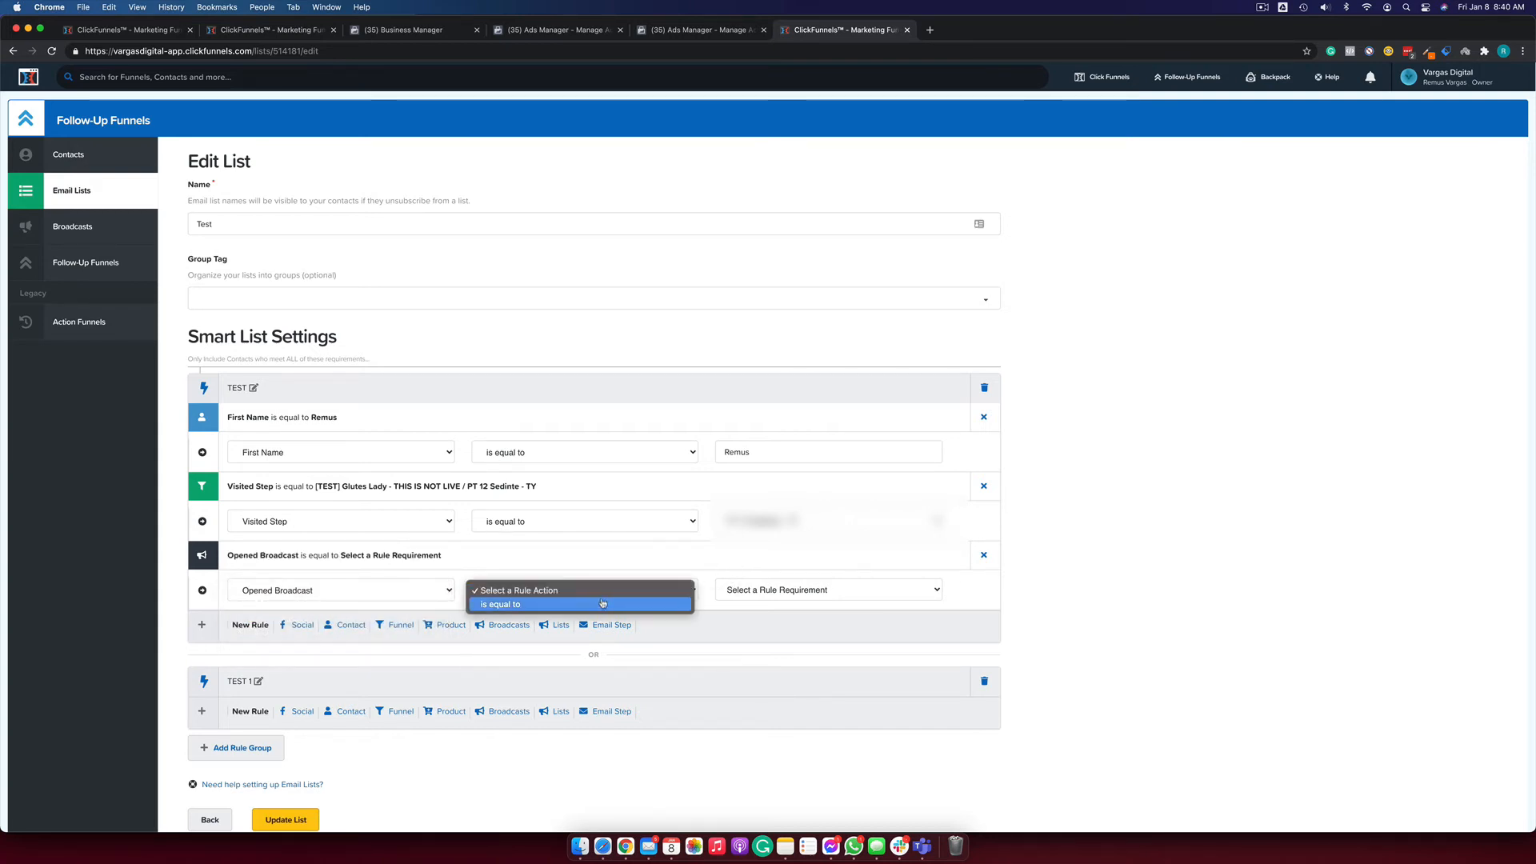
left_click(611, 604)
left_click(800, 591)
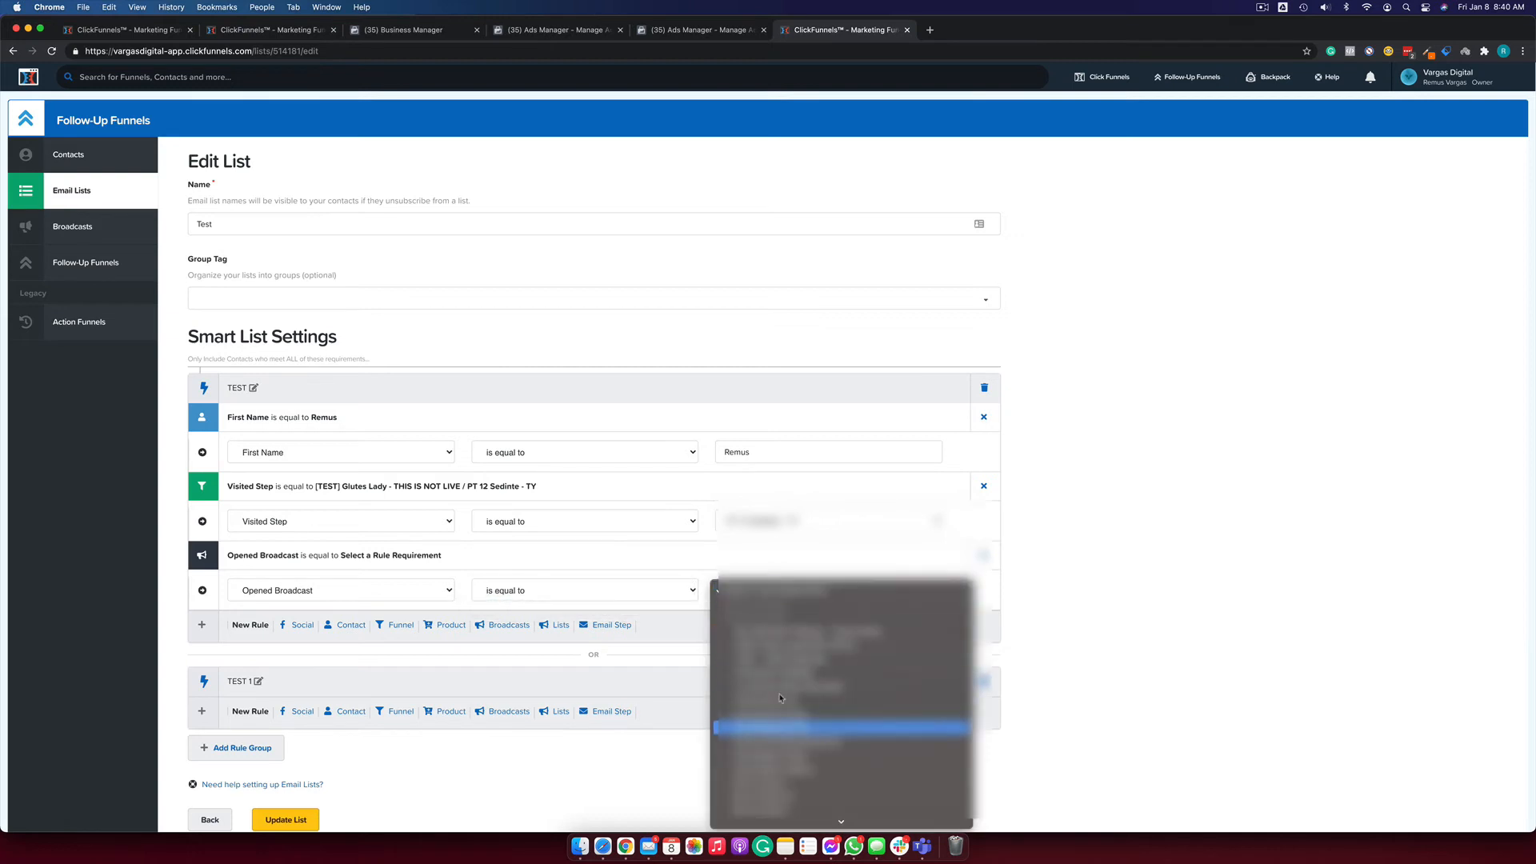
left_click(800, 631)
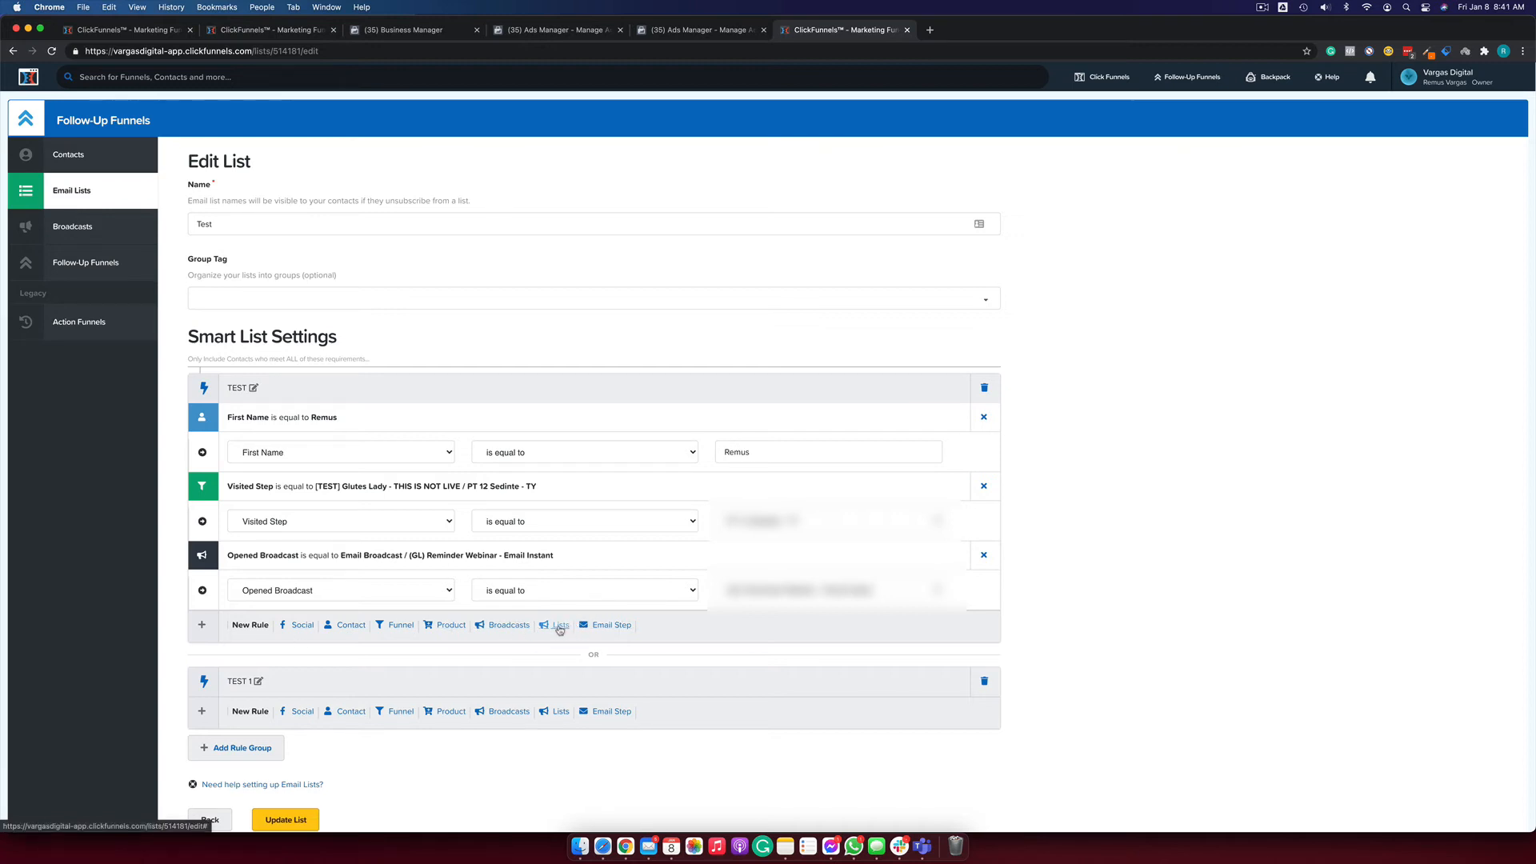
Remove the First Name equals 'Remus' rule and add an email-step rule.
left_click(984, 416)
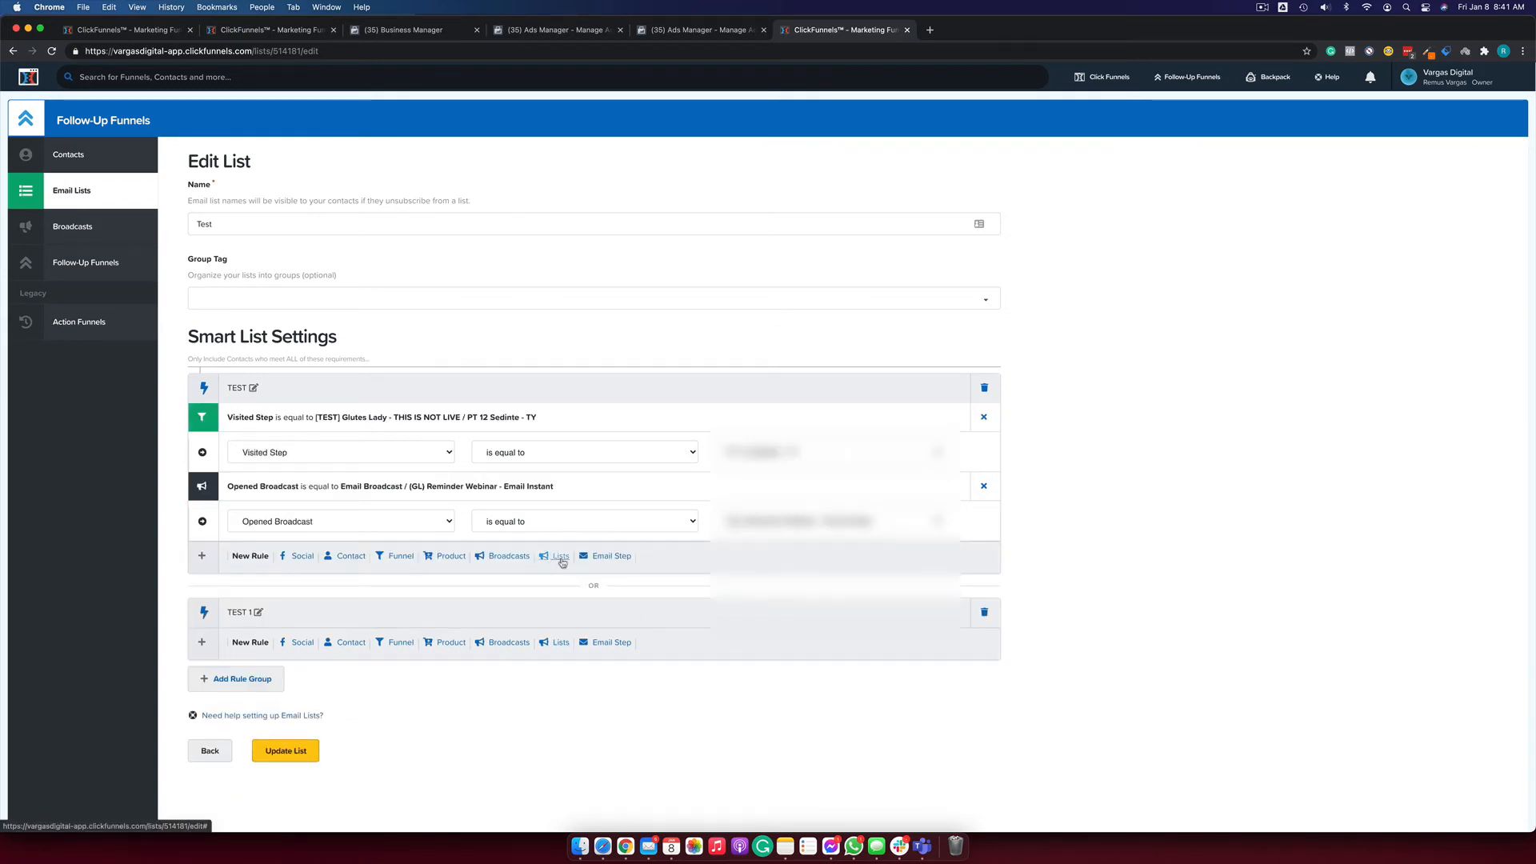
left_click(609, 557)
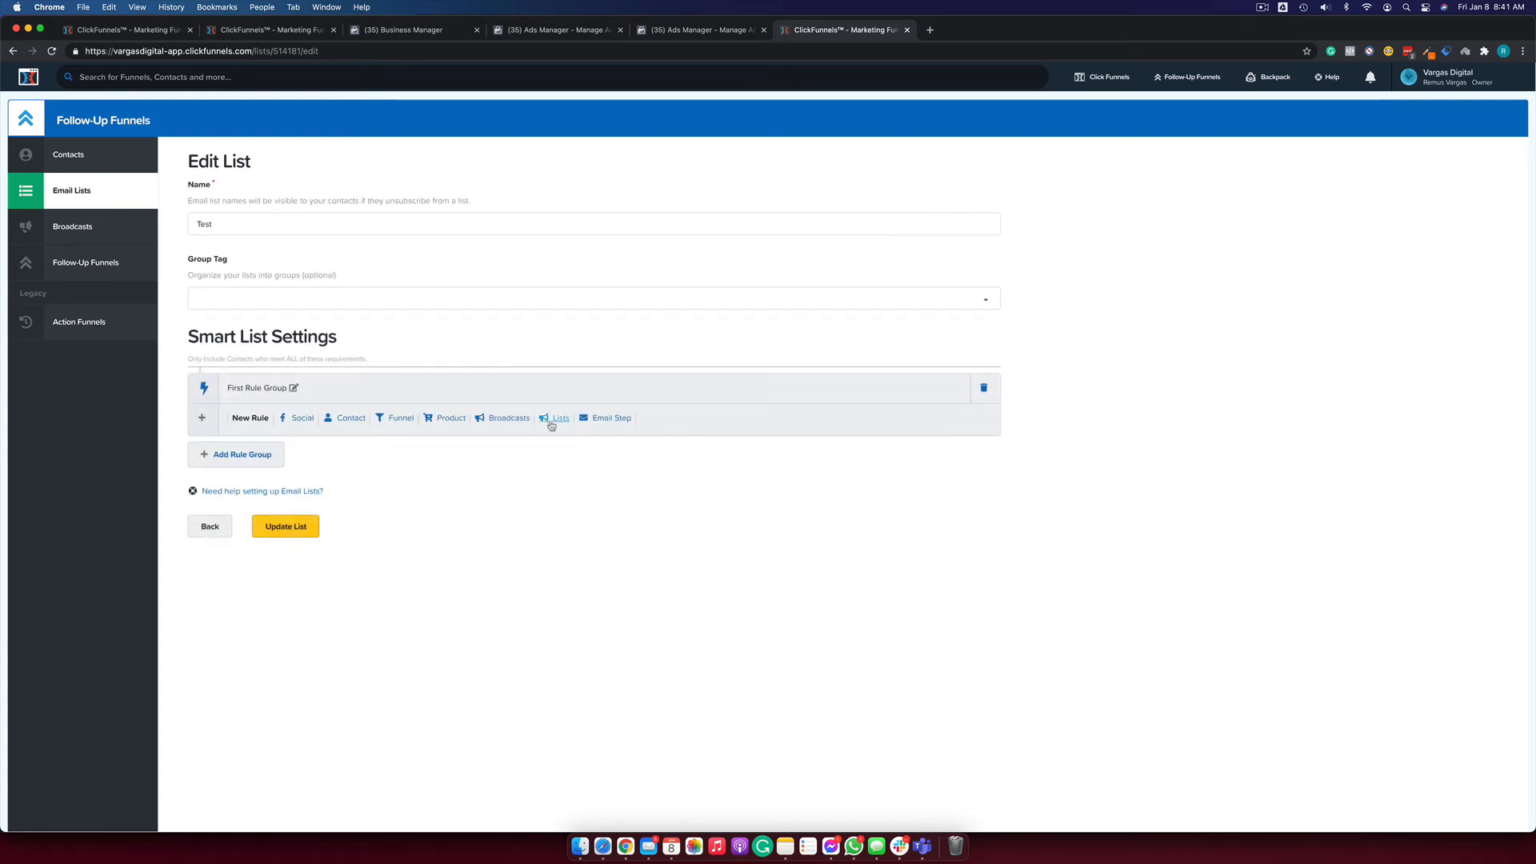
Add a list rule set to Not on Static List is equal to.
left_click(556, 424)
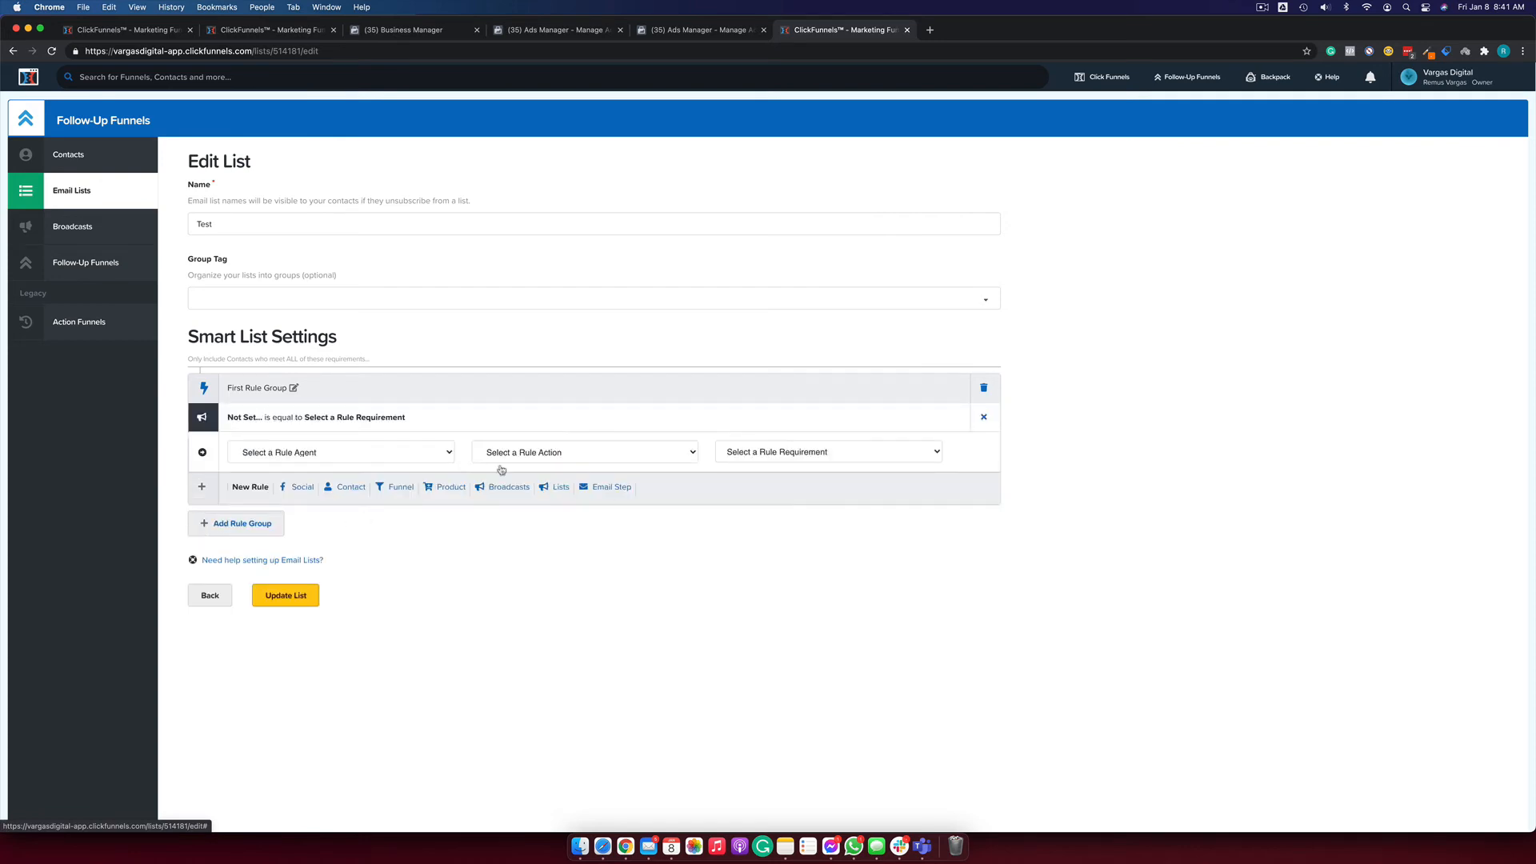
left_click(416, 448)
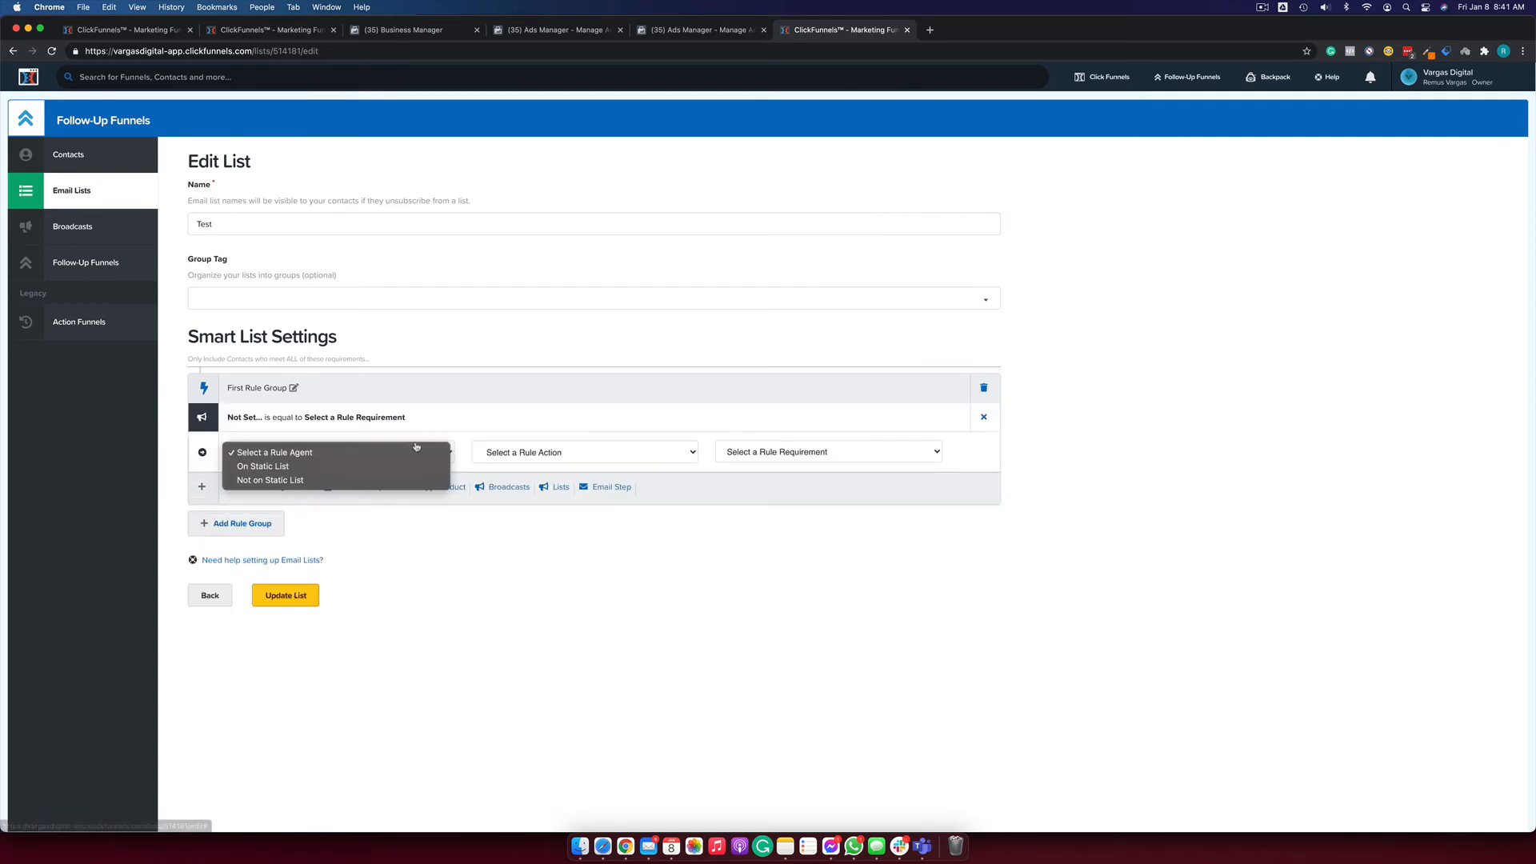
left_click(316, 466)
left_click(316, 462)
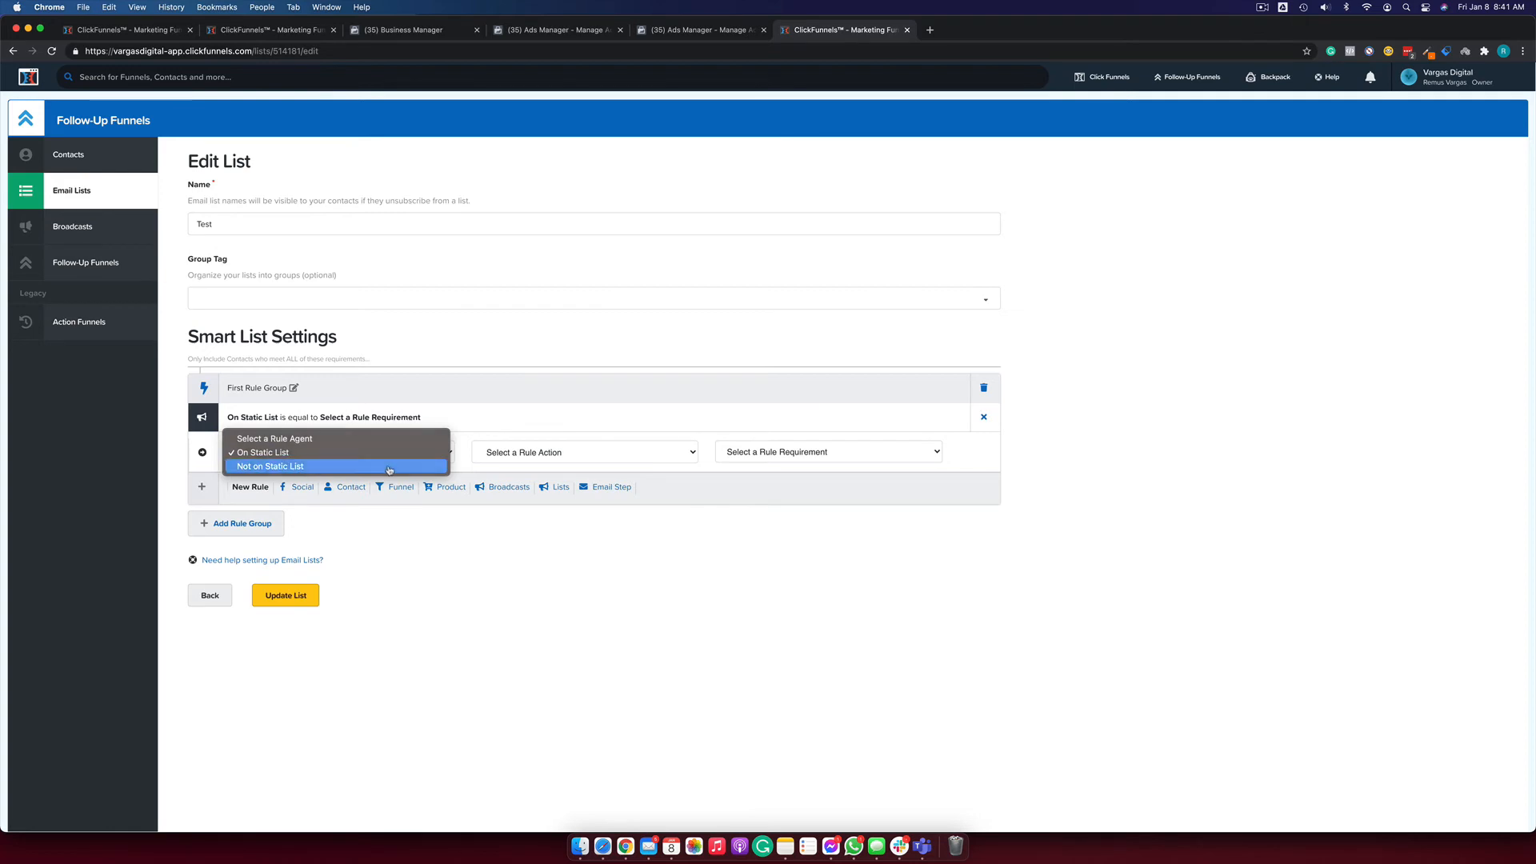
left_click(303, 466)
left_click(520, 452)
left_click(524, 468)
Find the static-list requirement choices empty, then add a blank email-step rule.
left_click(806, 456)
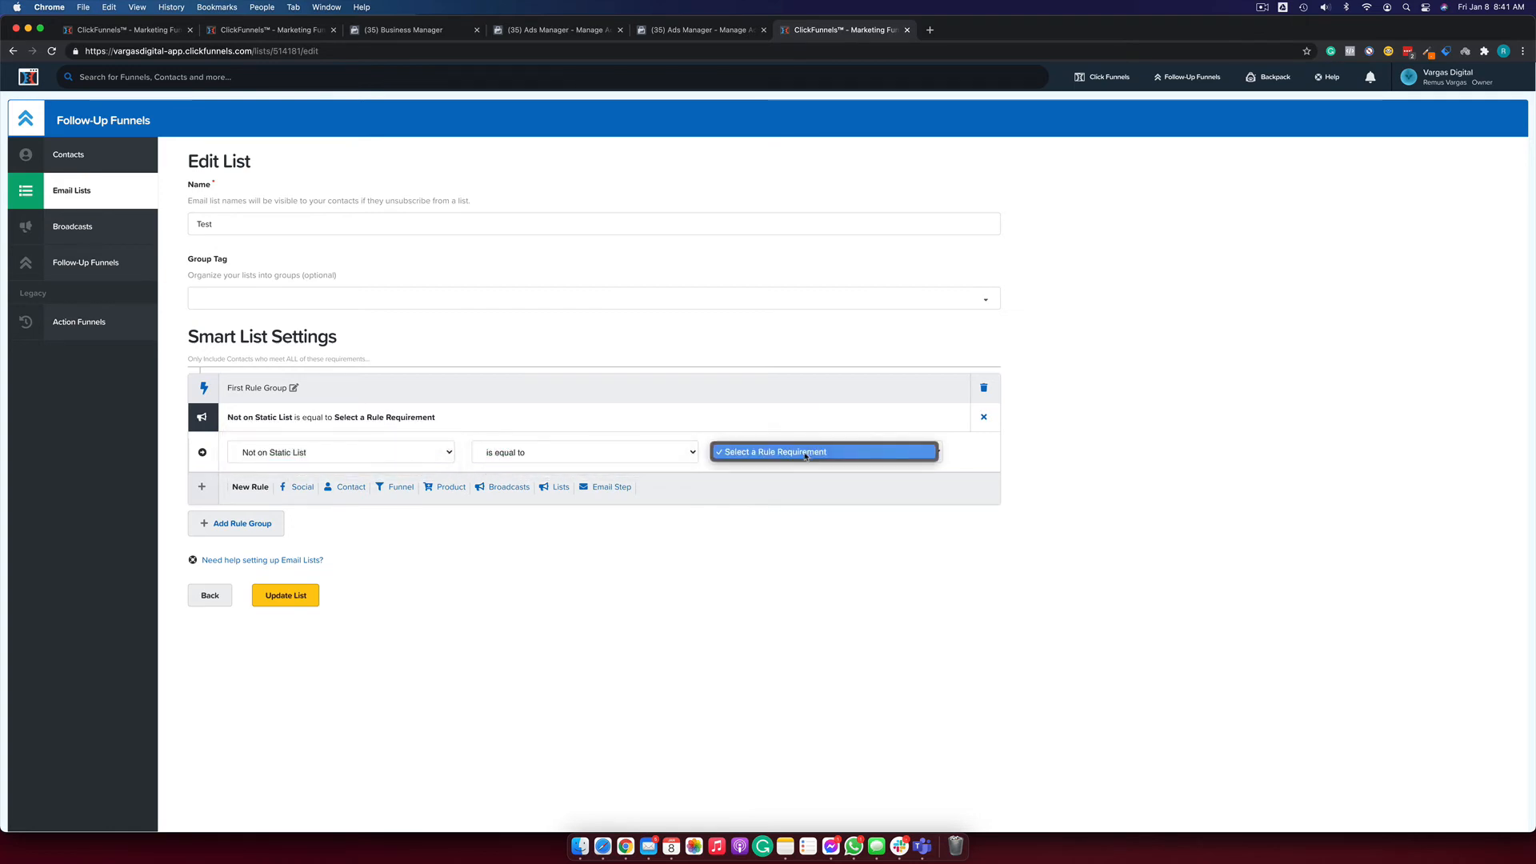
left_click(747, 452)
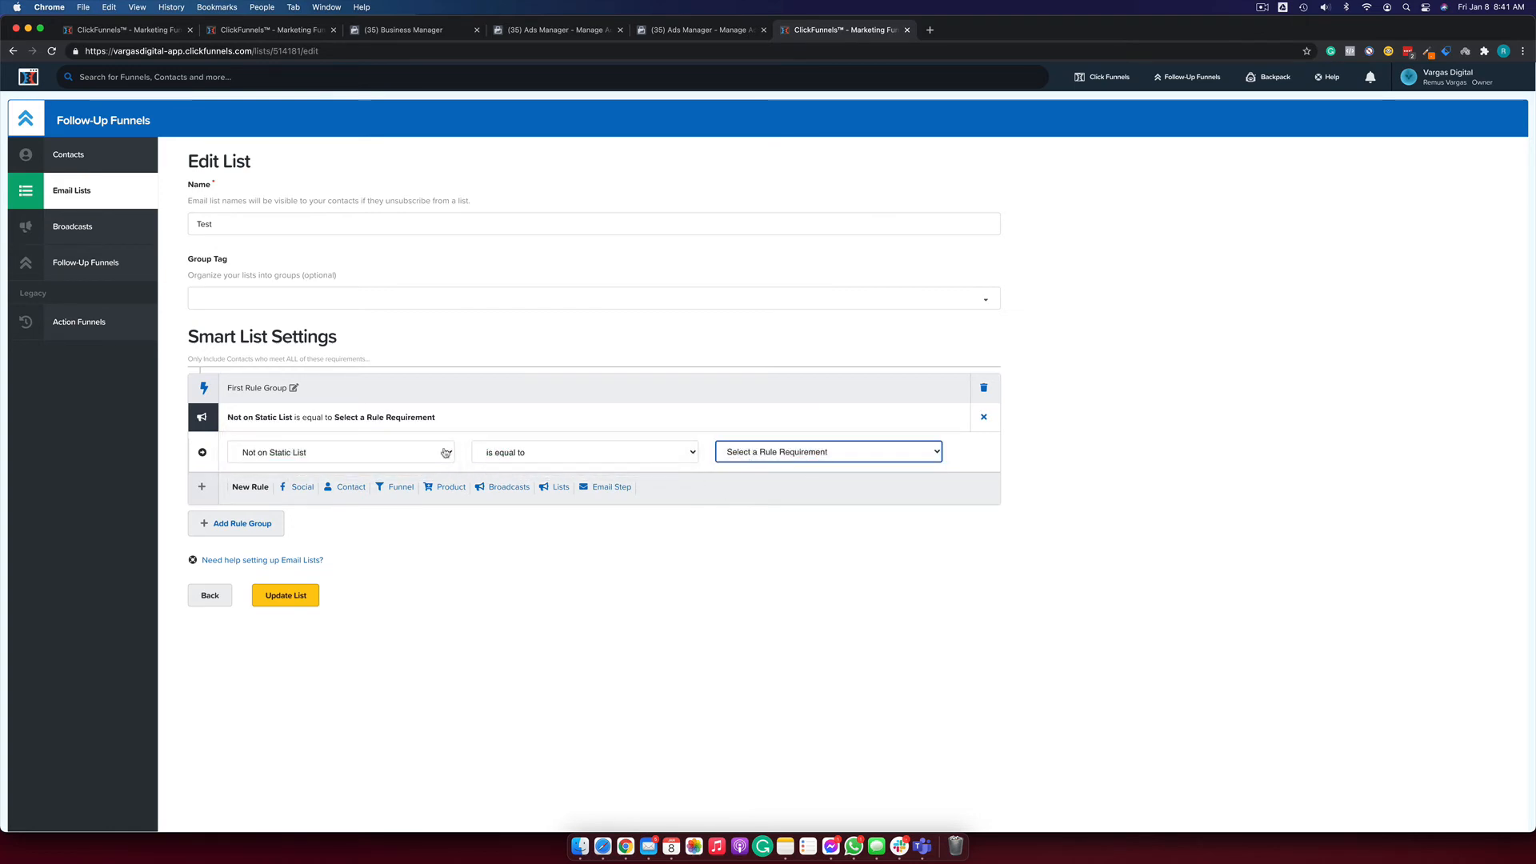
left_click(798, 454)
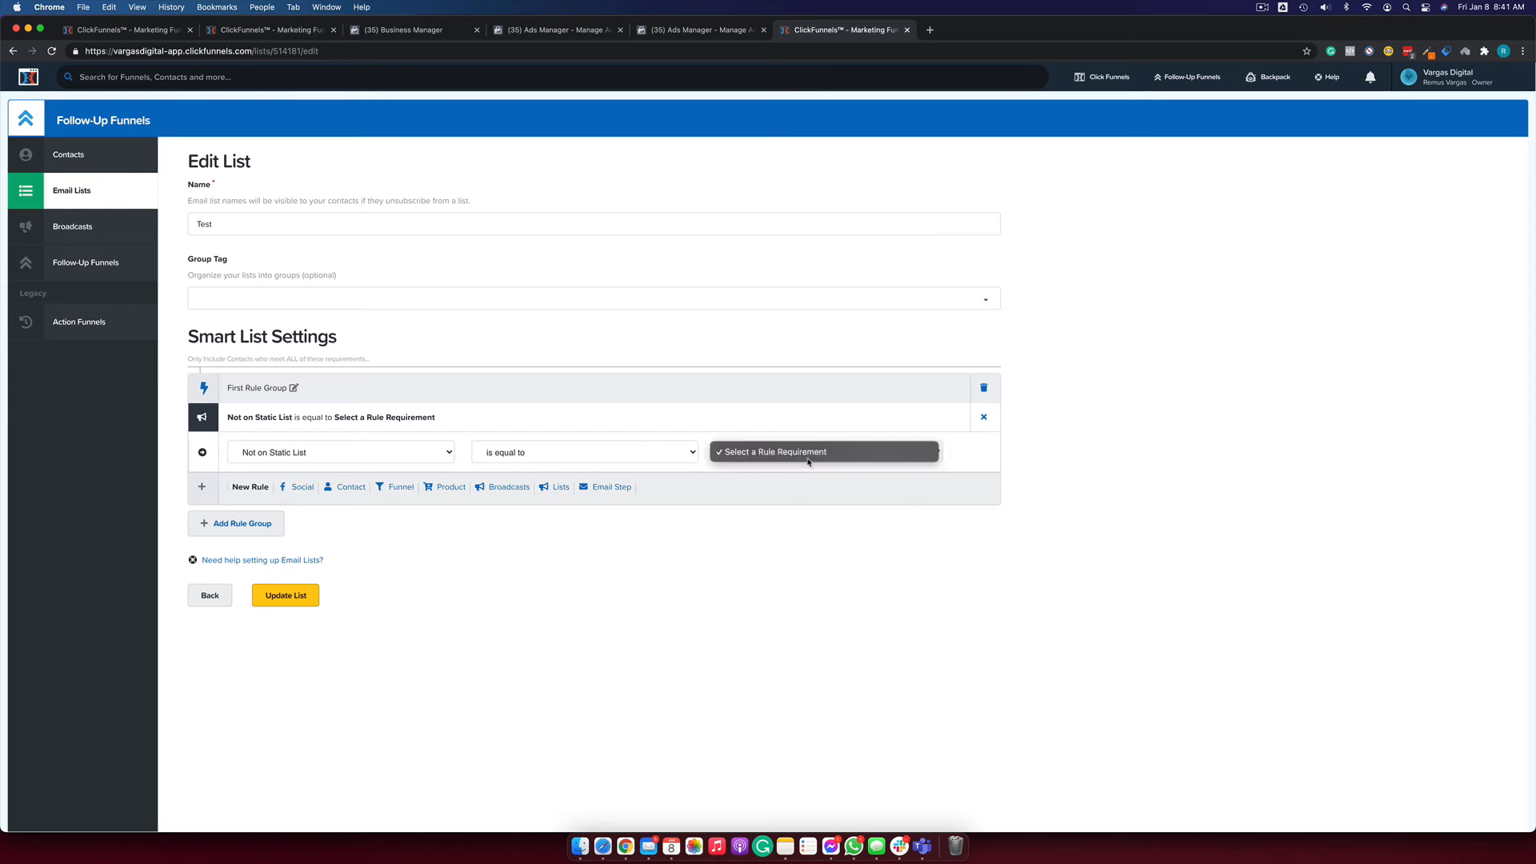
left_click(797, 459)
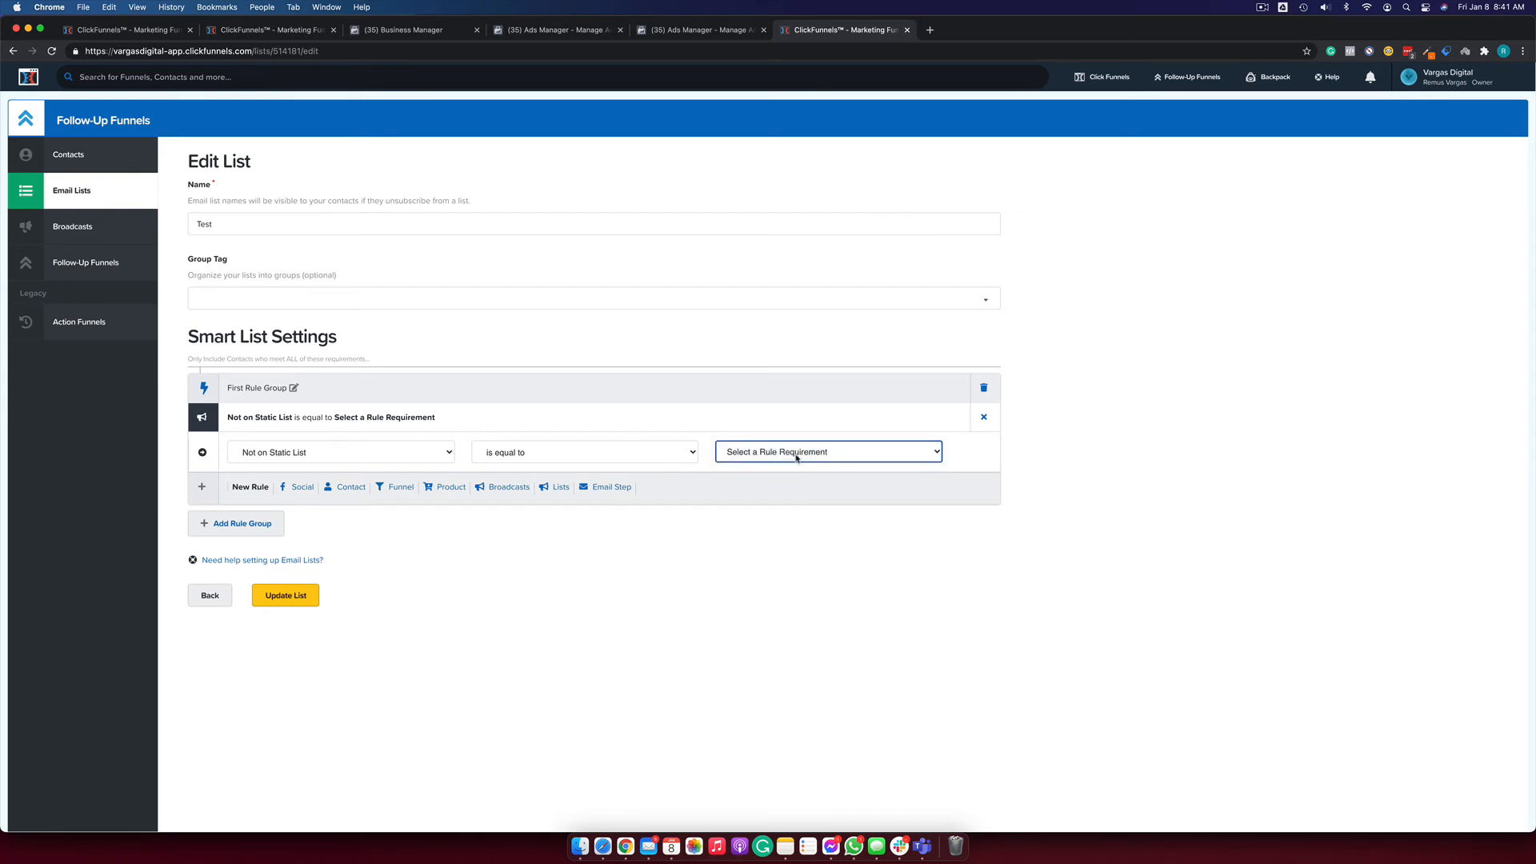
left_click(786, 453)
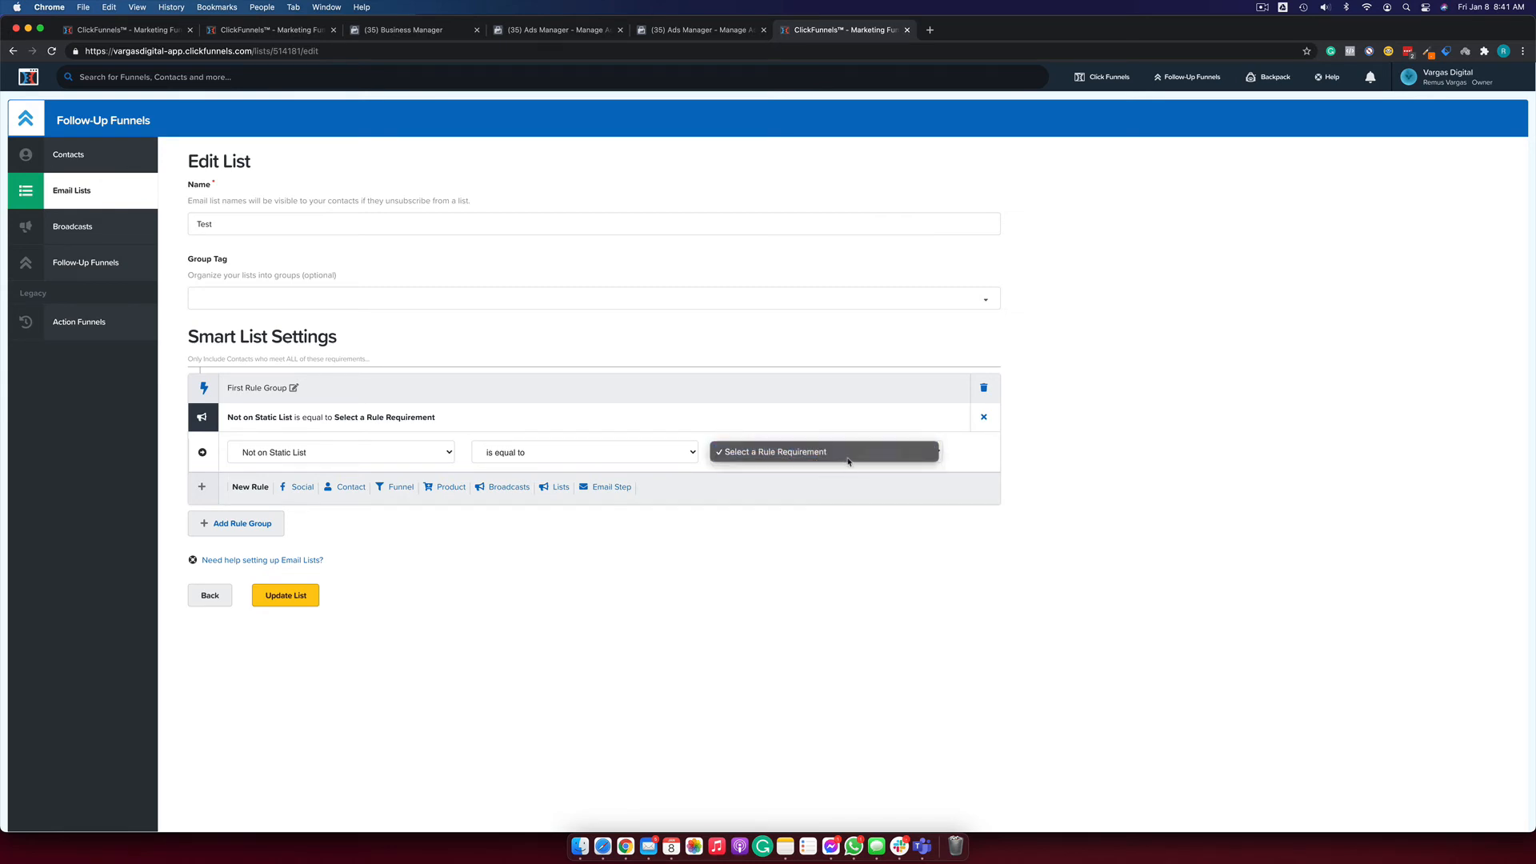
left_click(959, 456)
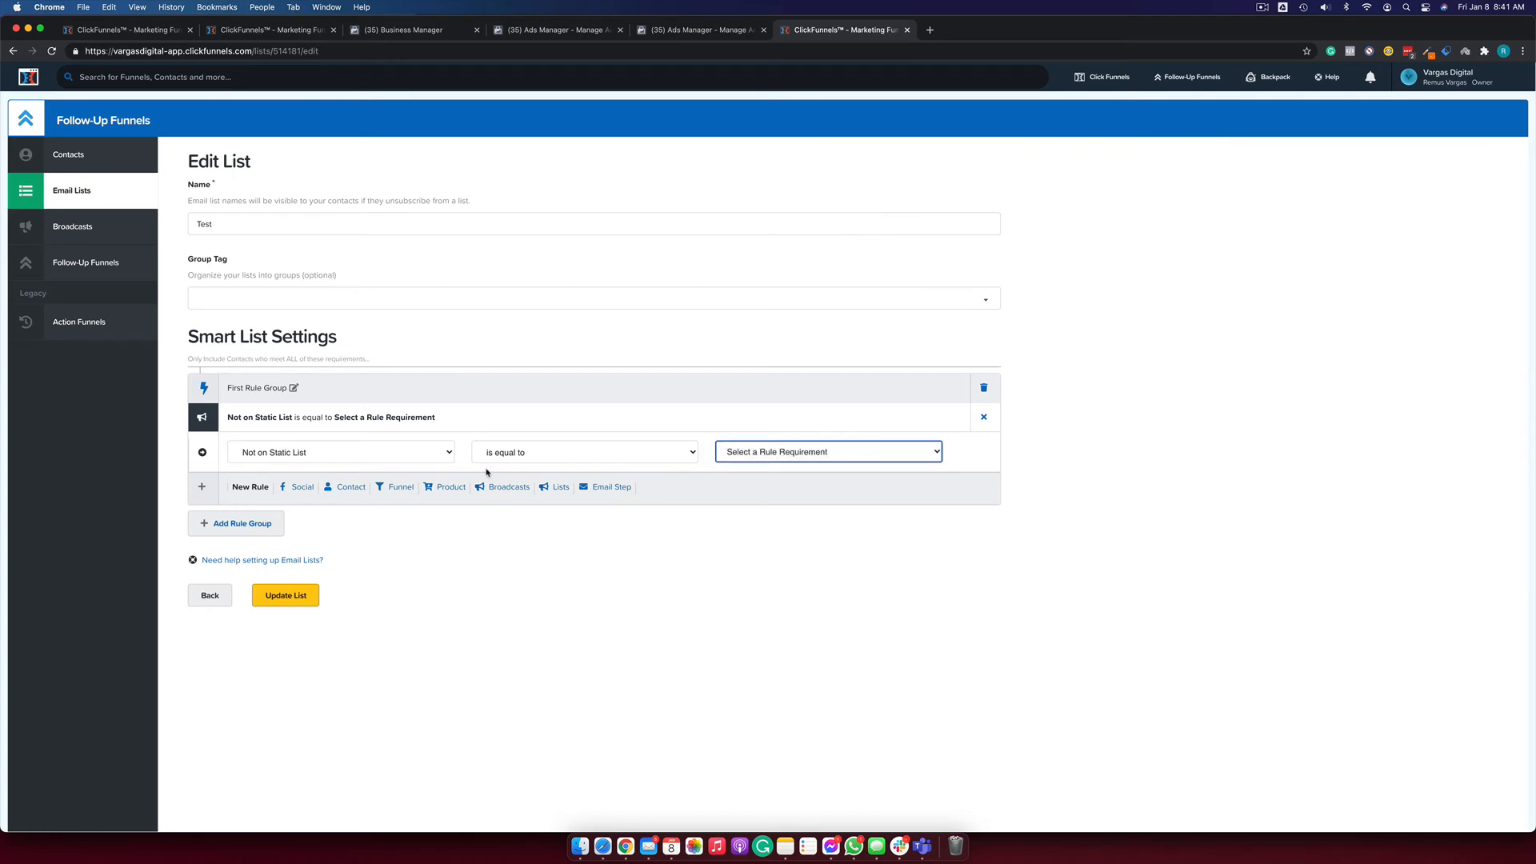
left_click(608, 487)
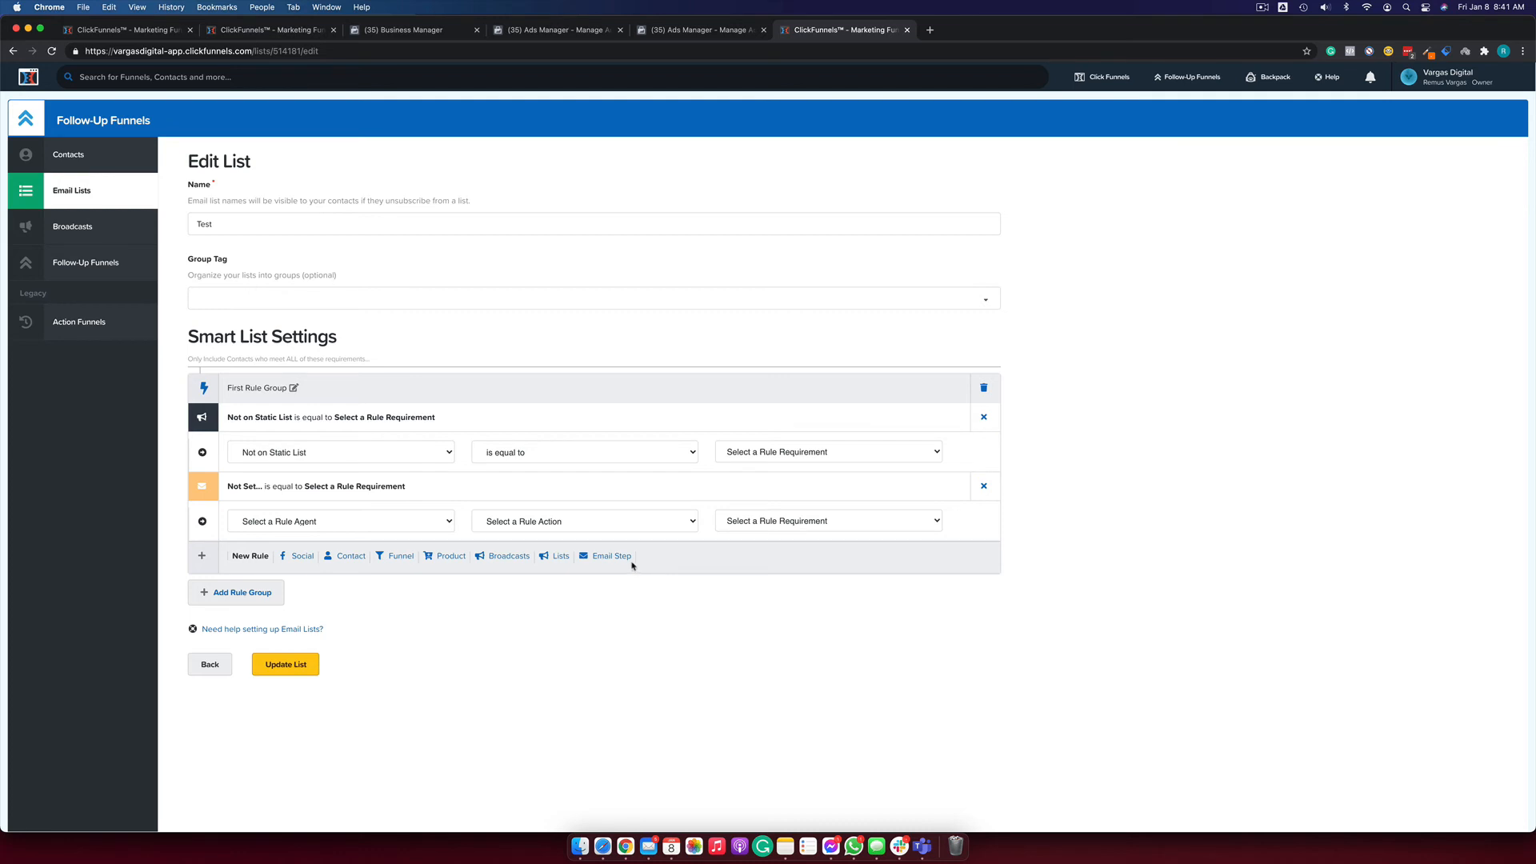
Set the email rule to Opened Email Step is equal to Email 4 (Ziua 2).
left_click(412, 521)
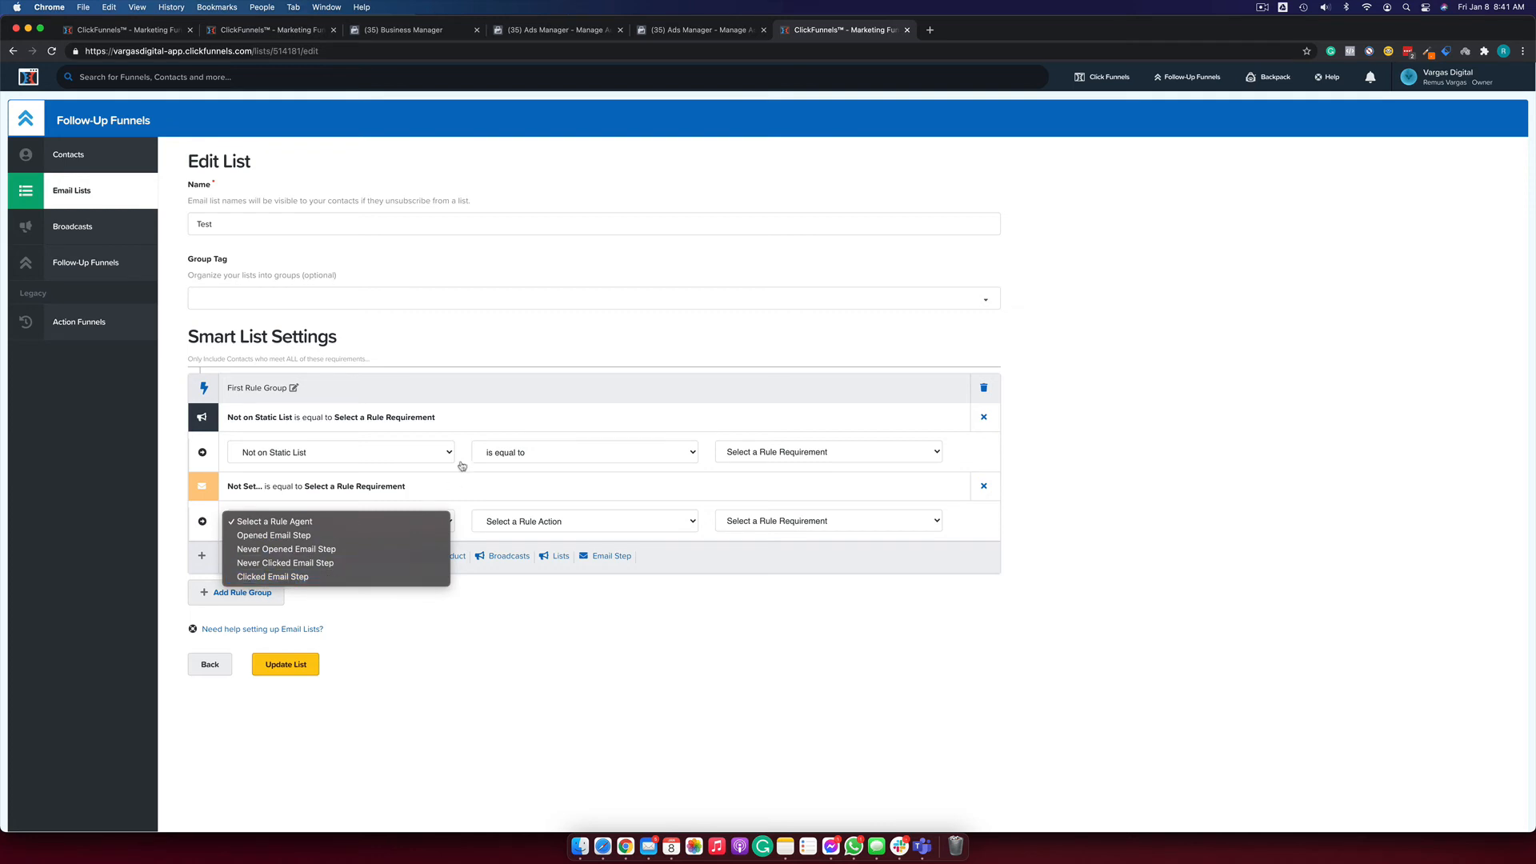
left_click(640, 524)
left_click(539, 531)
left_click(538, 535)
left_click(762, 522)
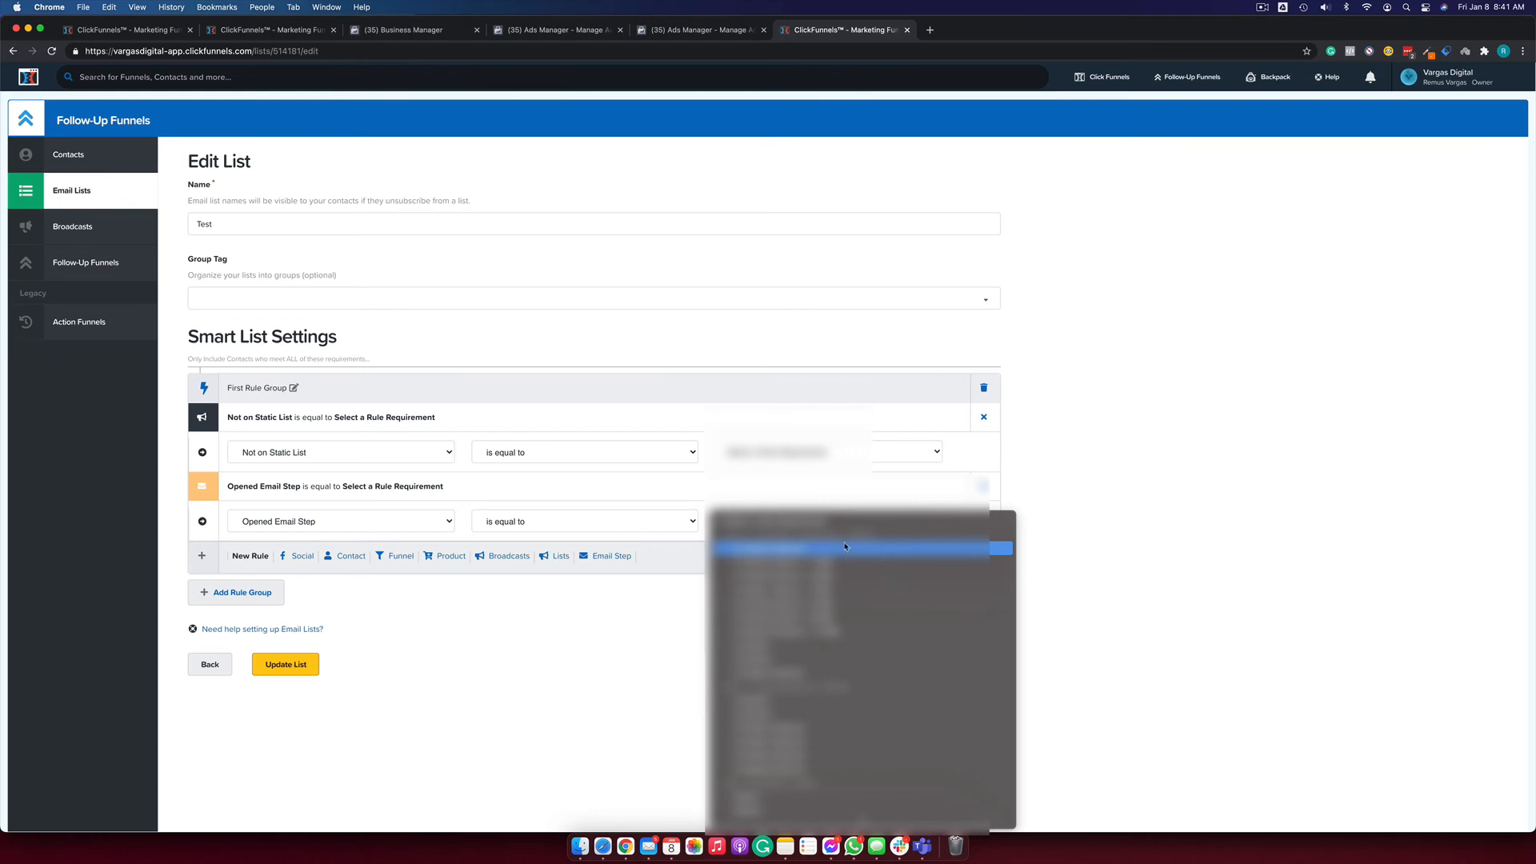
left_click(770, 549)
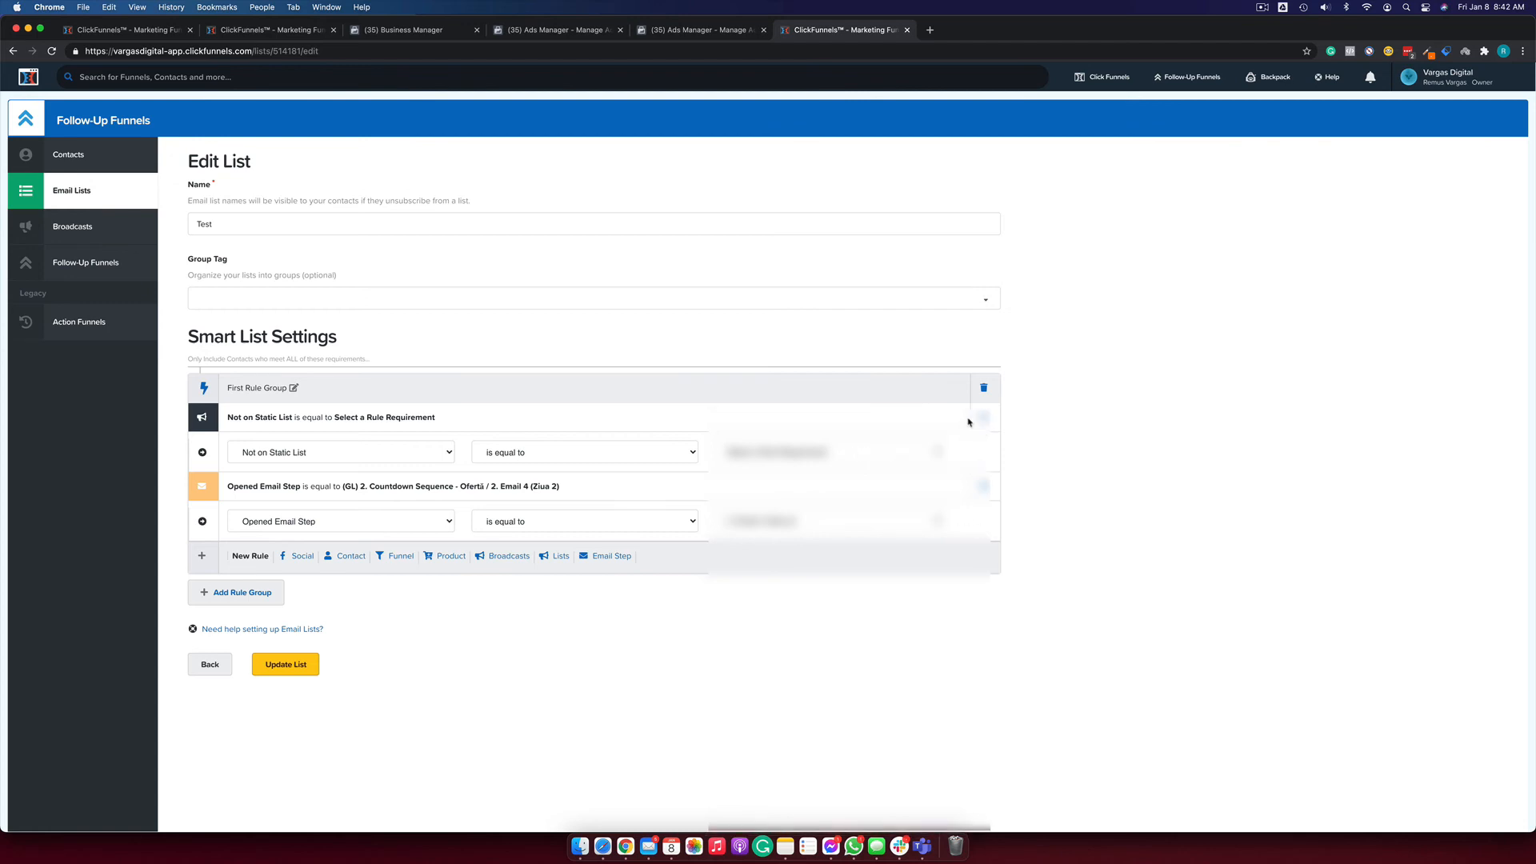
Delete the Not on Static List rule and add a contact-based rule in its place.
left_click(336, 452)
left_click(985, 420)
left_click(986, 420)
left_click(351, 487)
left_click(336, 521)
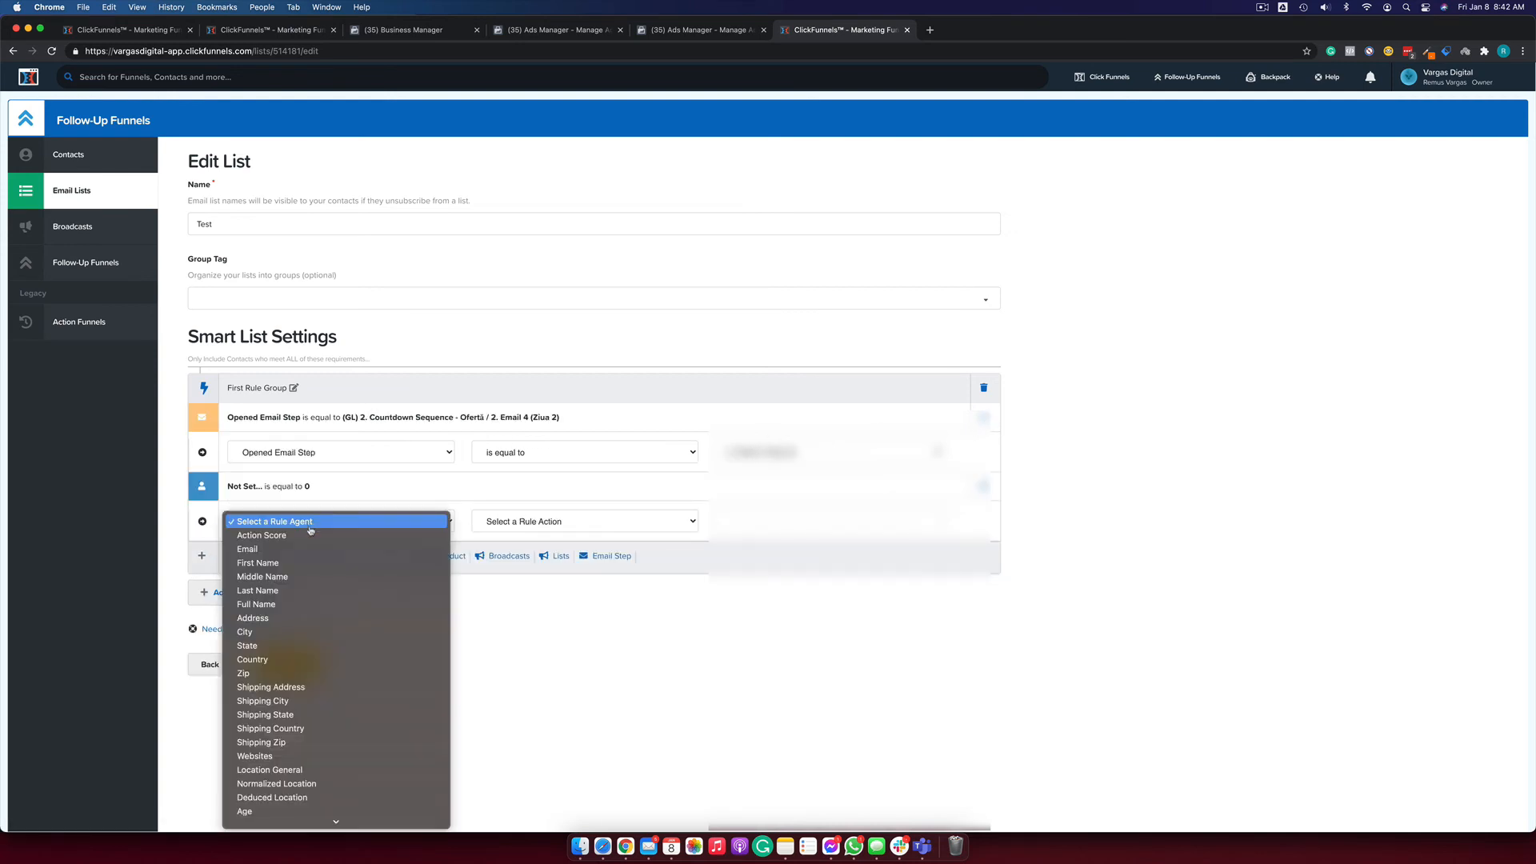
Remove the First Name contact rule and add a second OR-joined group with an email-step rule.
left_click(292, 563)
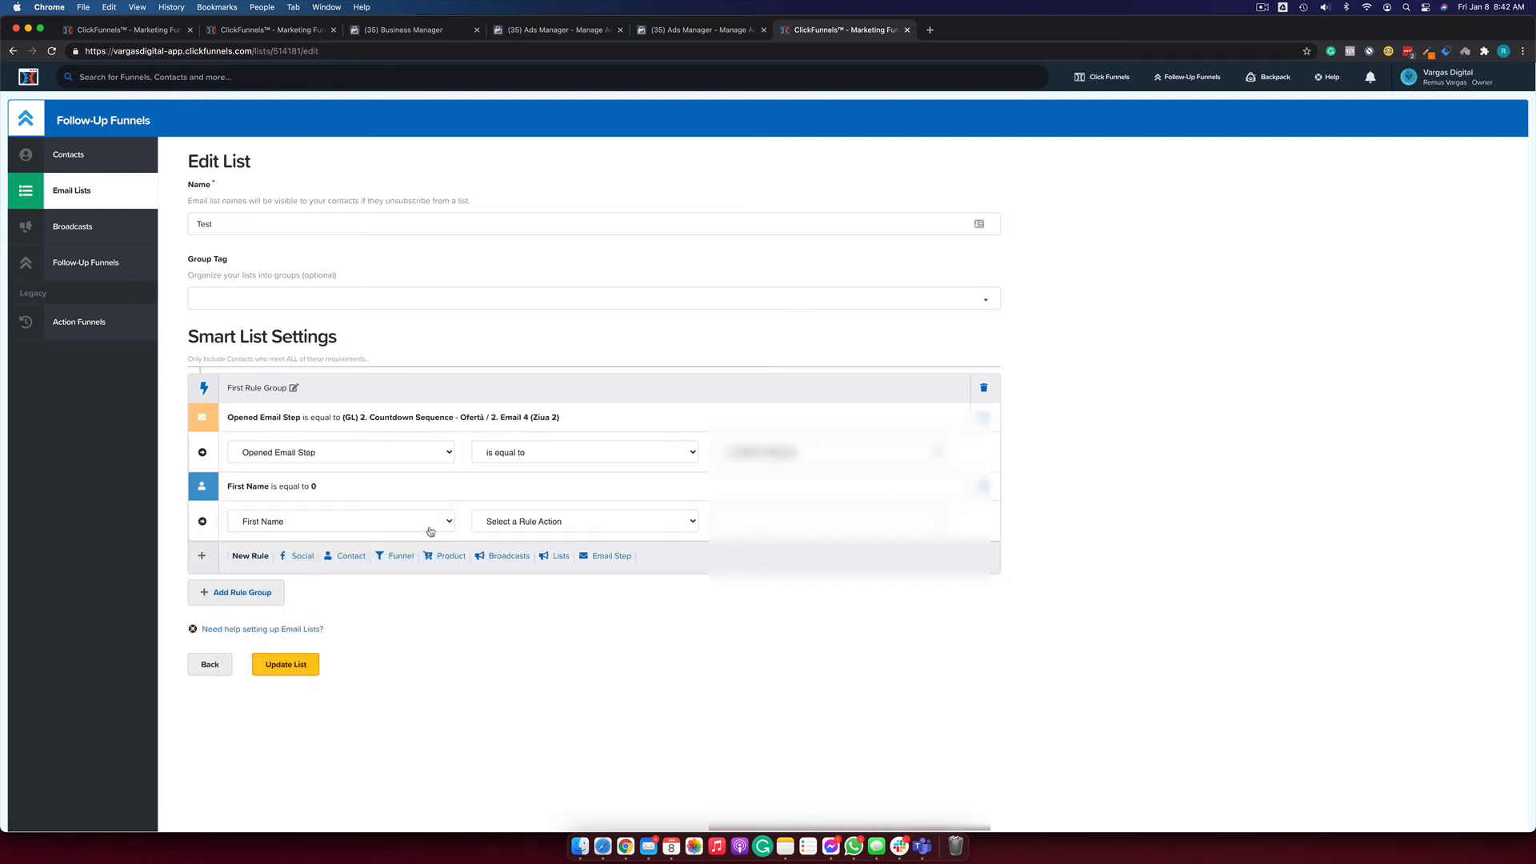
left_click(984, 487)
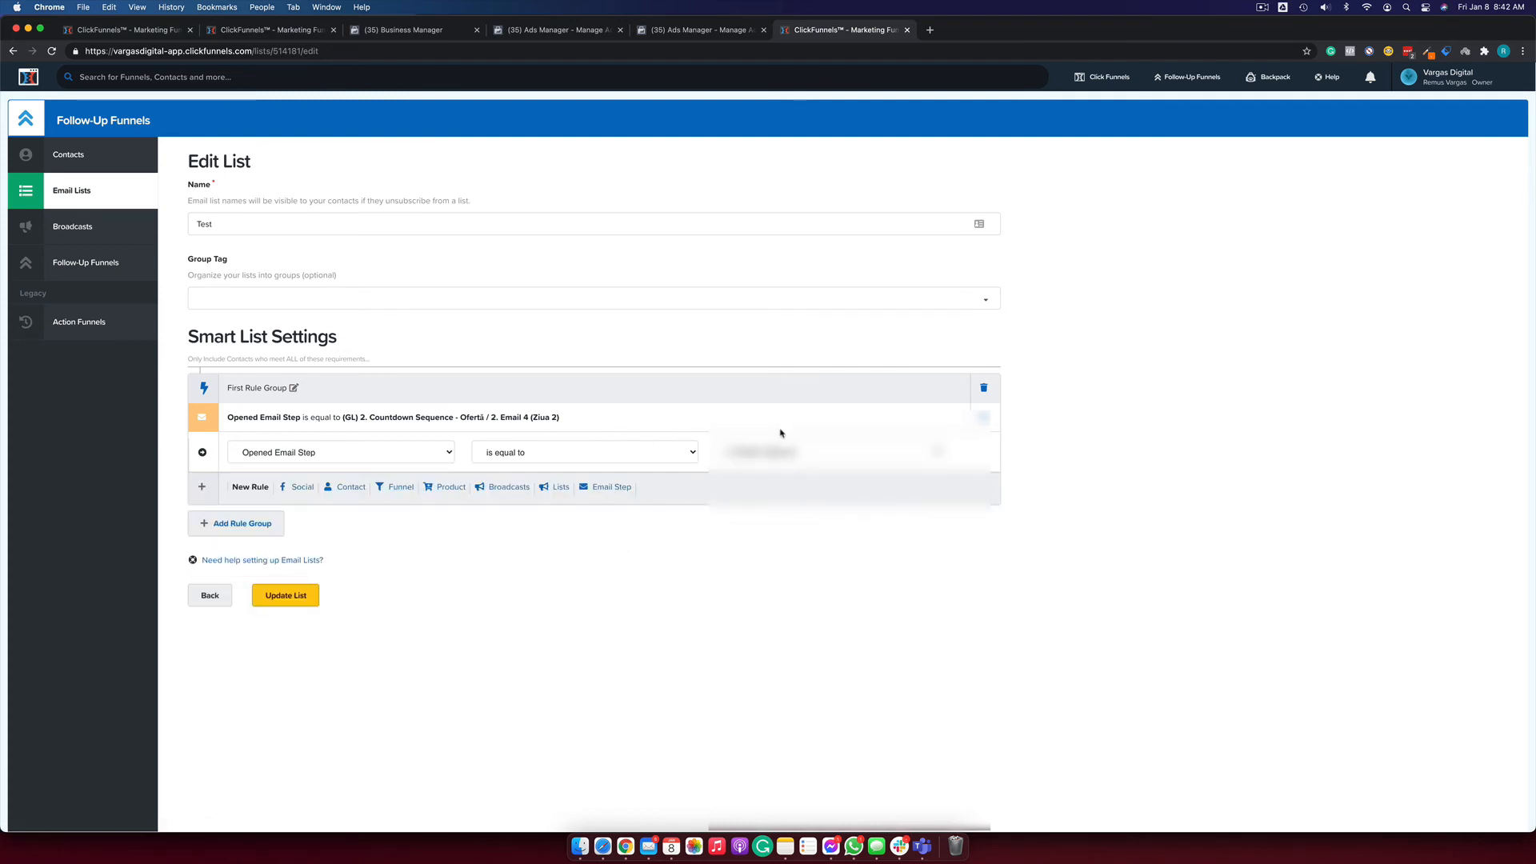
left_click(262, 524)
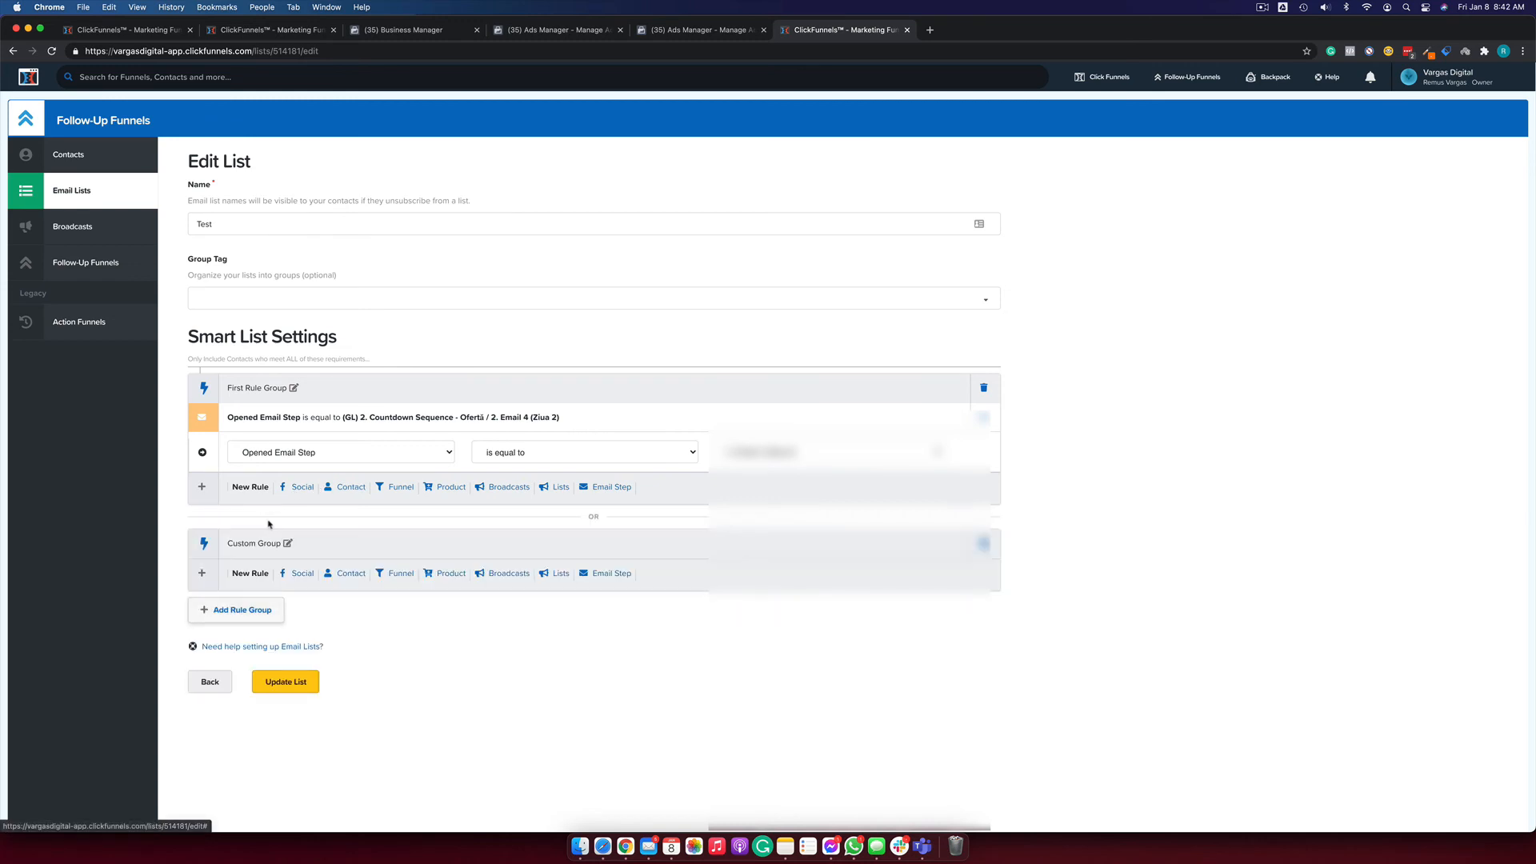
left_click(612, 573)
Set the new rule to Never Clicked Email Step is equal to Email 6 (Ziua 3 - 9 AM).
left_click(428, 613)
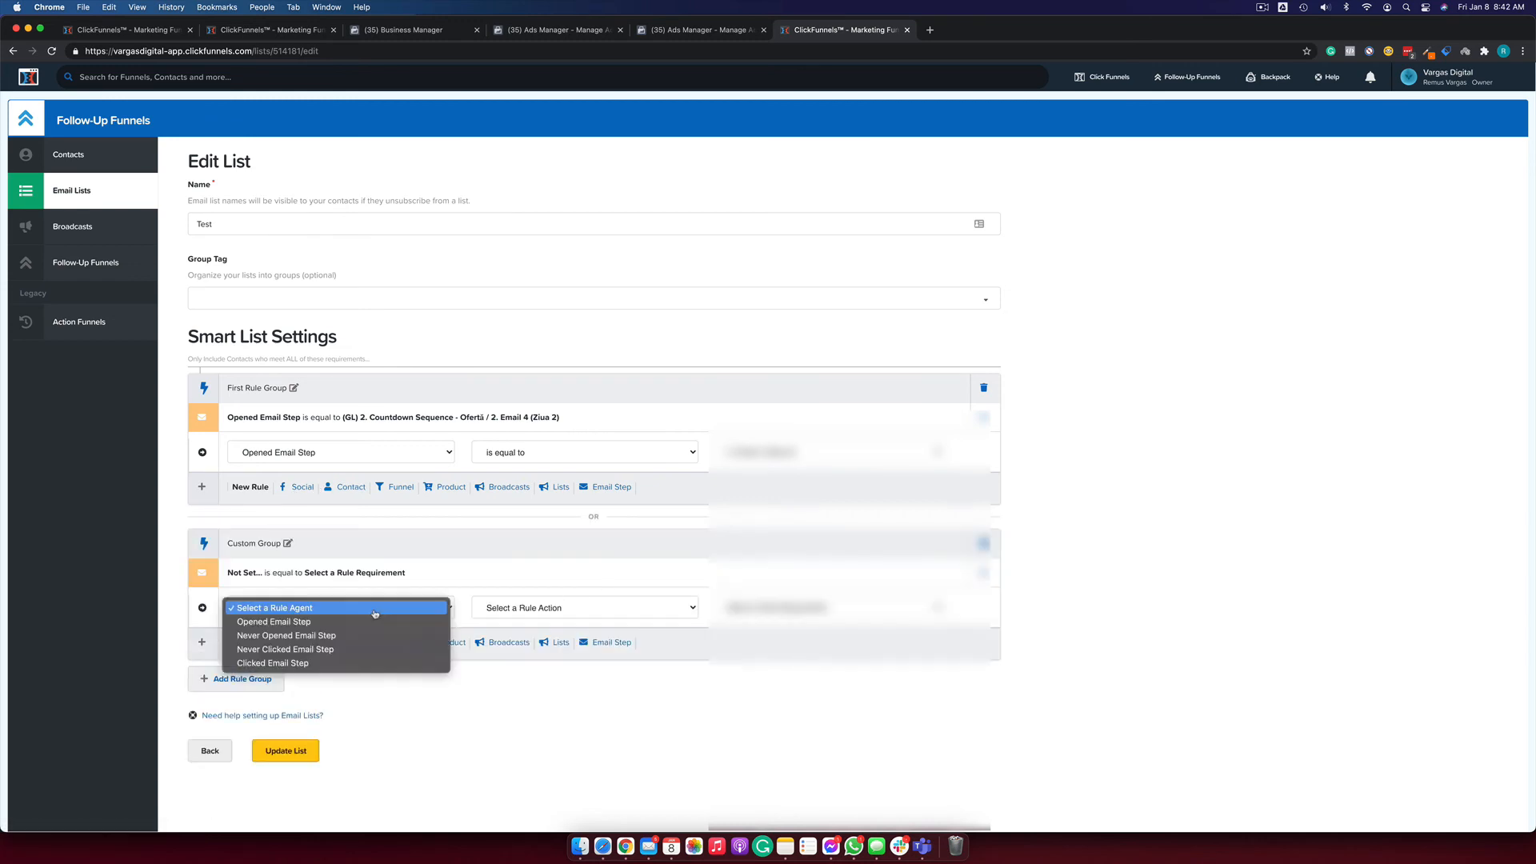
left_click(436, 648)
left_click(552, 608)
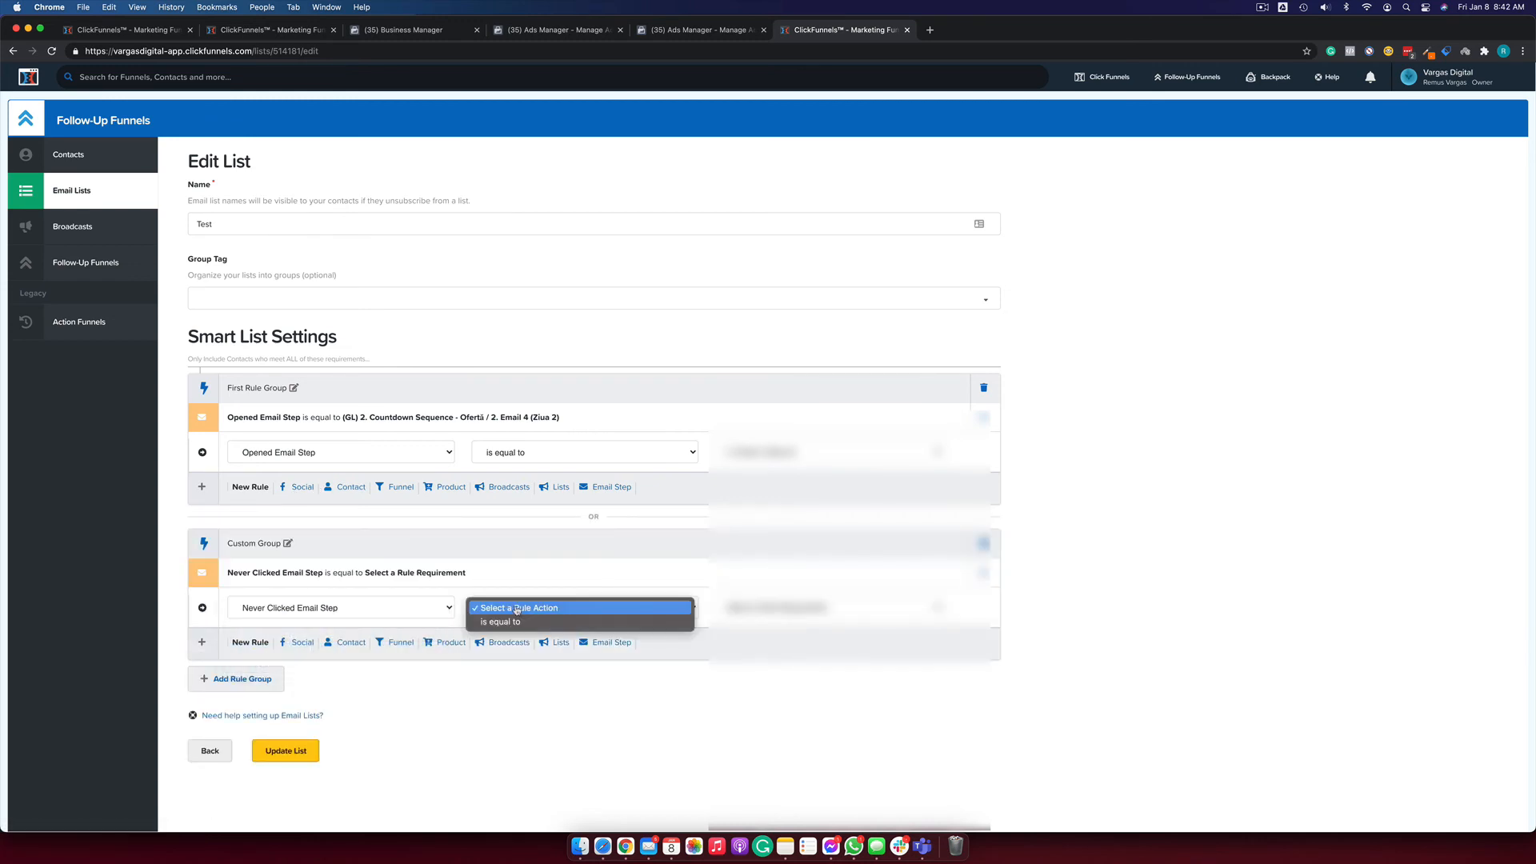
left_click(552, 629)
left_click(792, 614)
left_click(792, 660)
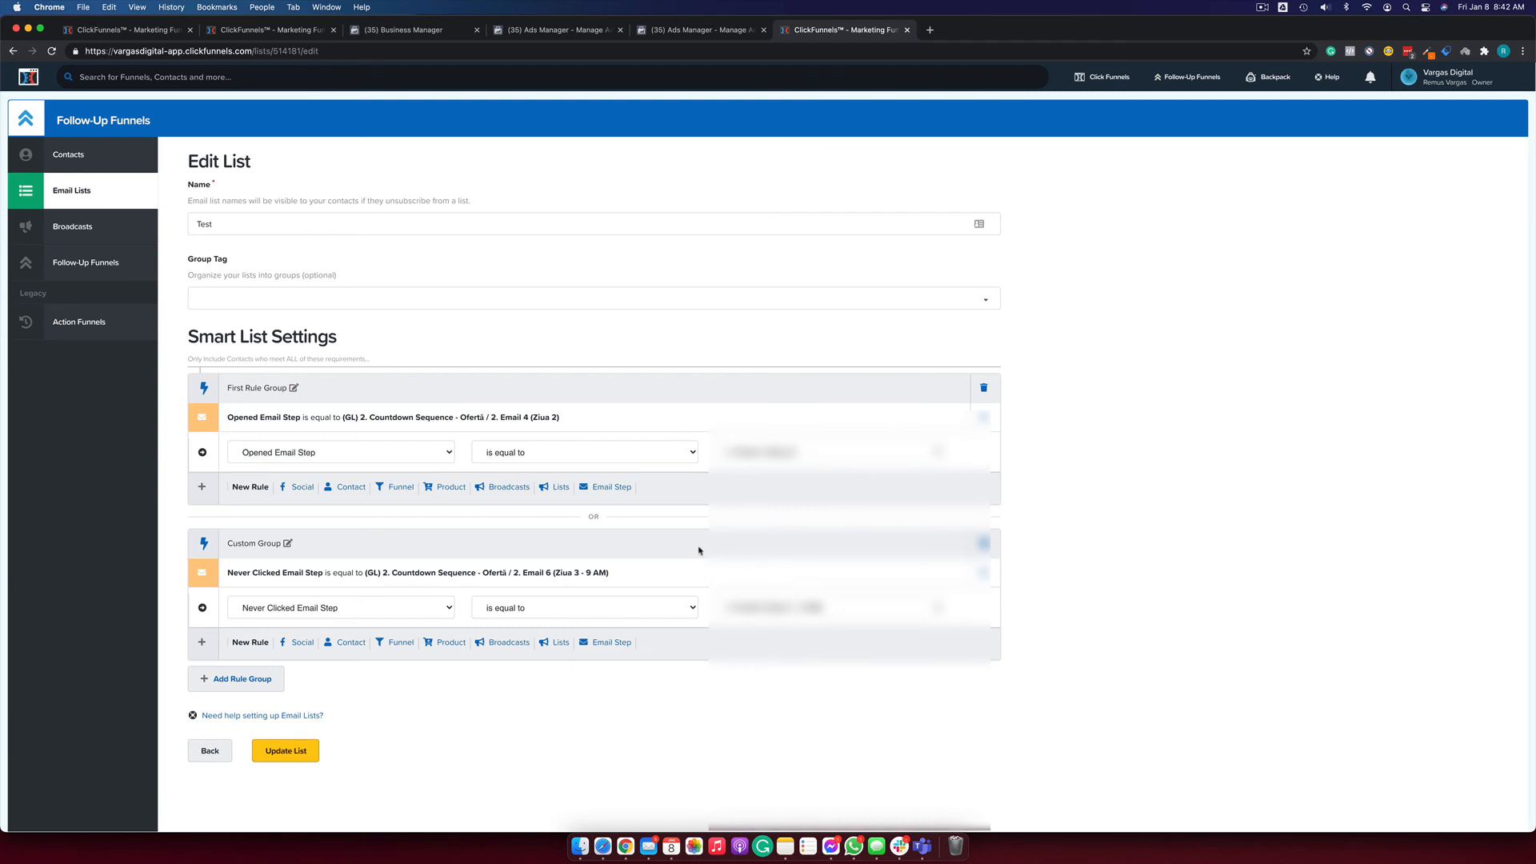
Click Update List to save the Test smart list, then wait for its Calculating notice.
left_click(292, 757)
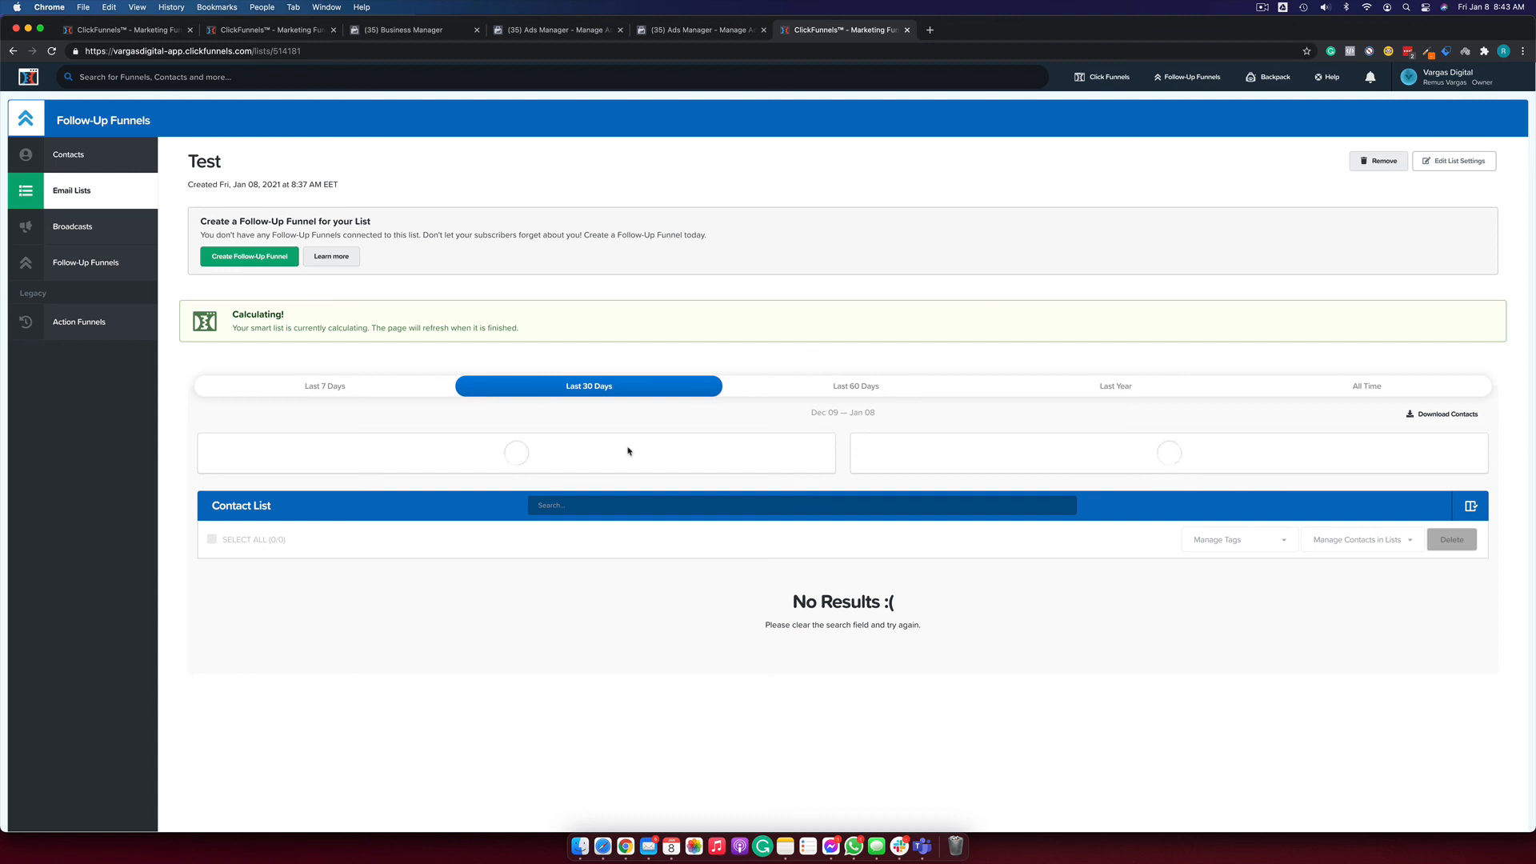
left_click(1283, 7)
left_click(1271, 37)
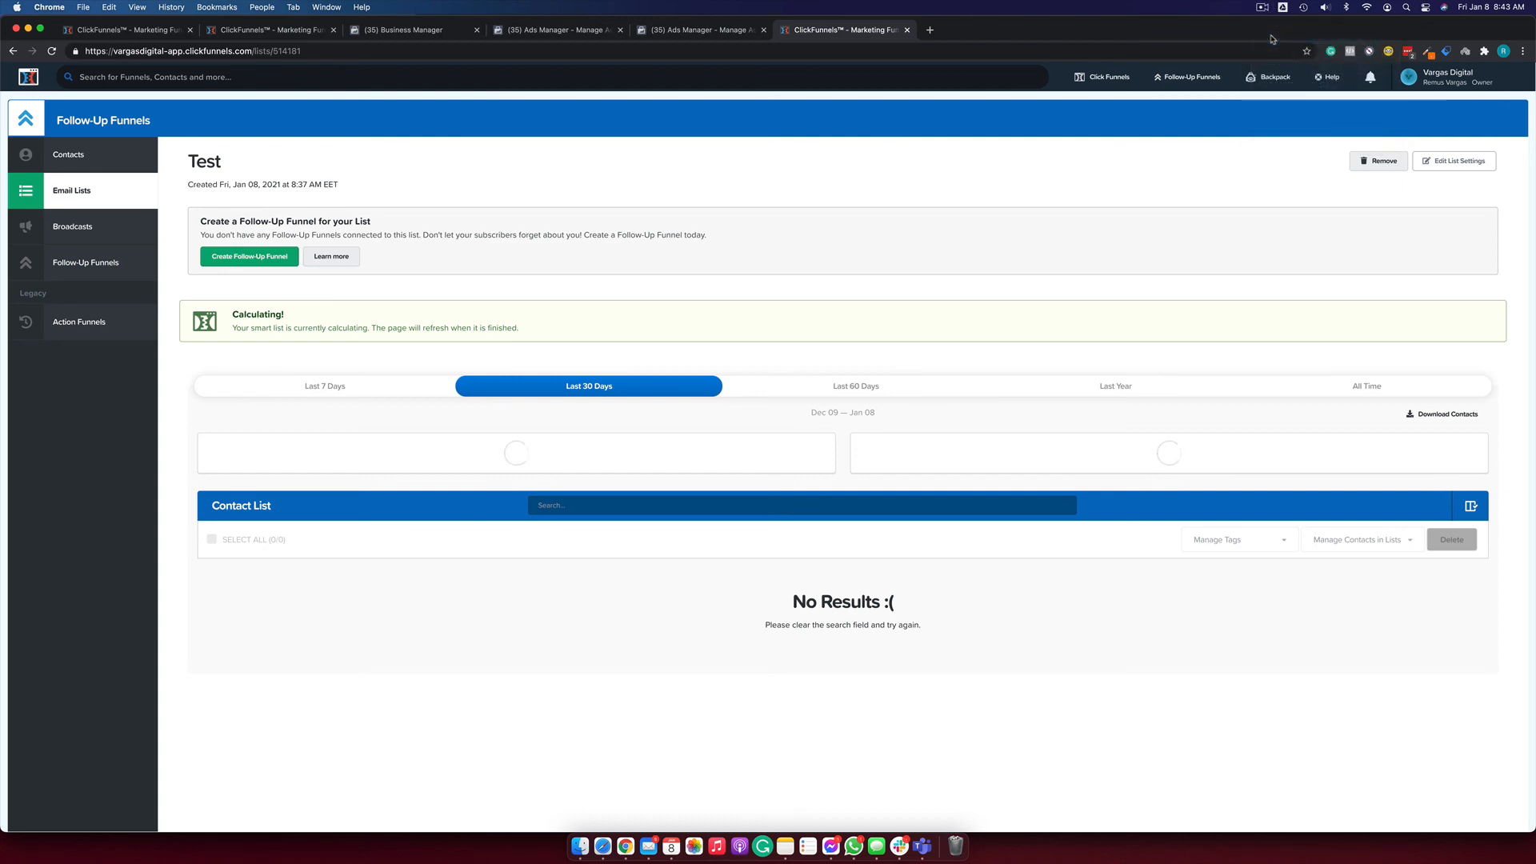